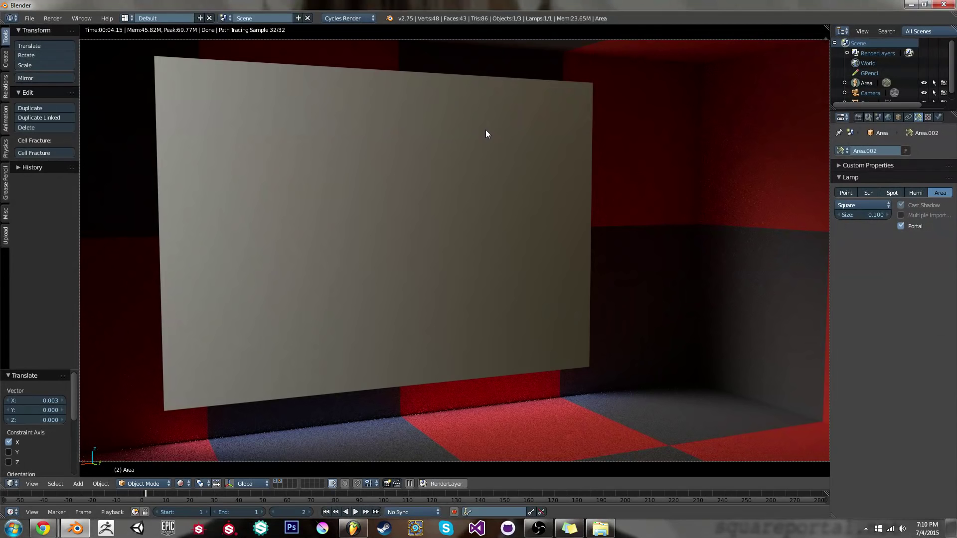
- Compare the rendered room with the portal lamp's layer hidden and shown
left_click(281, 479)
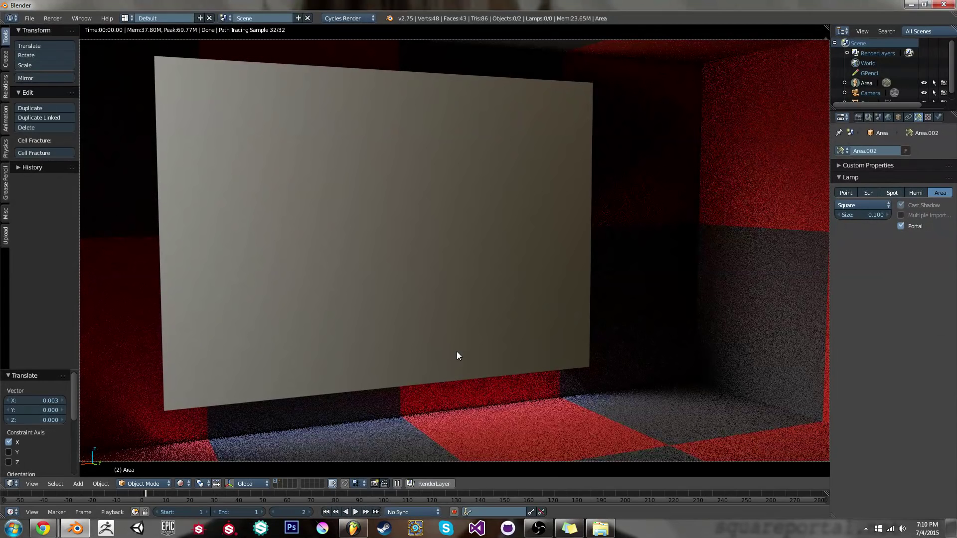
left_click(283, 482)
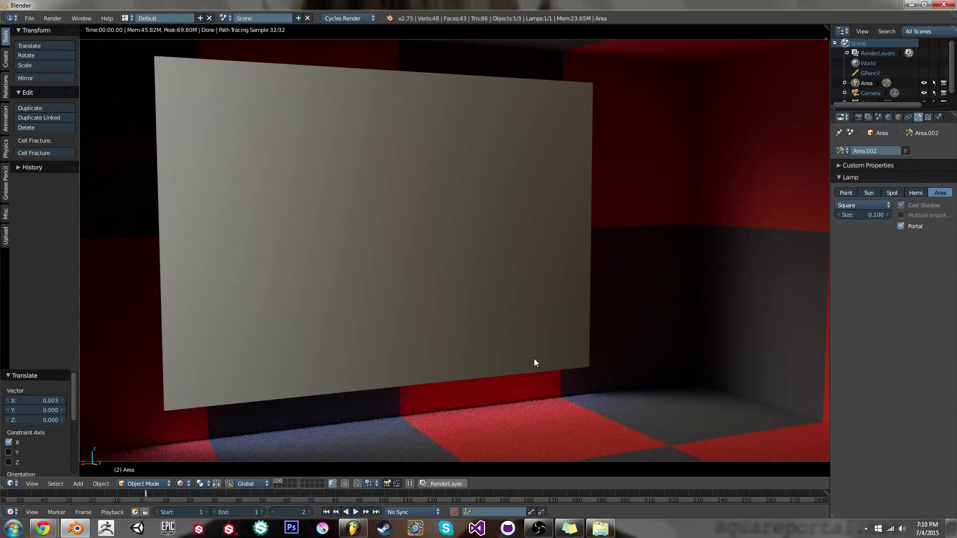
- Return the viewport to solid shading and delete the existing area lamp from the window opening
key("z")
key("z")
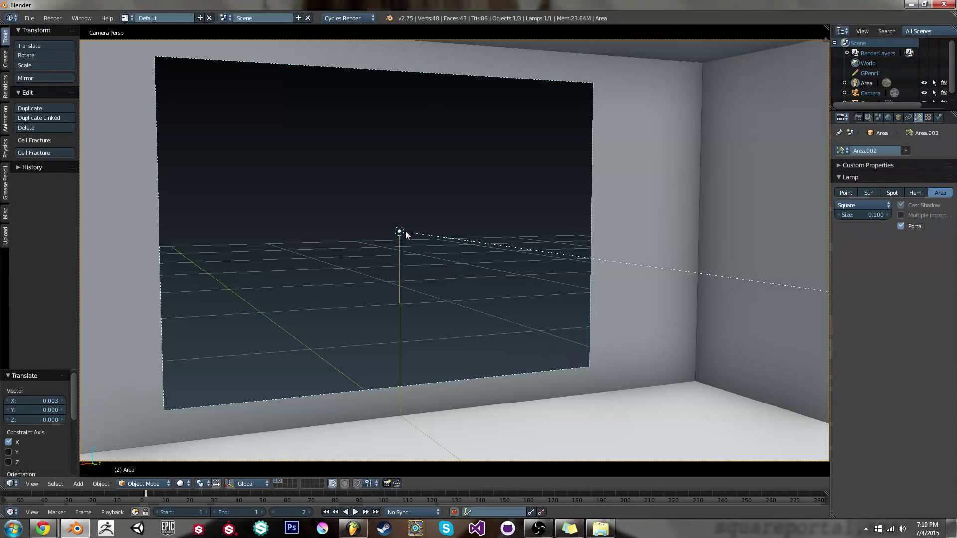
key("x")
left_click(486, 251)
- Add a new Area lamp inside the room
middle_click_drag(494, 256, 570, 321)
key("shift+a")
mouse_move(570, 322)
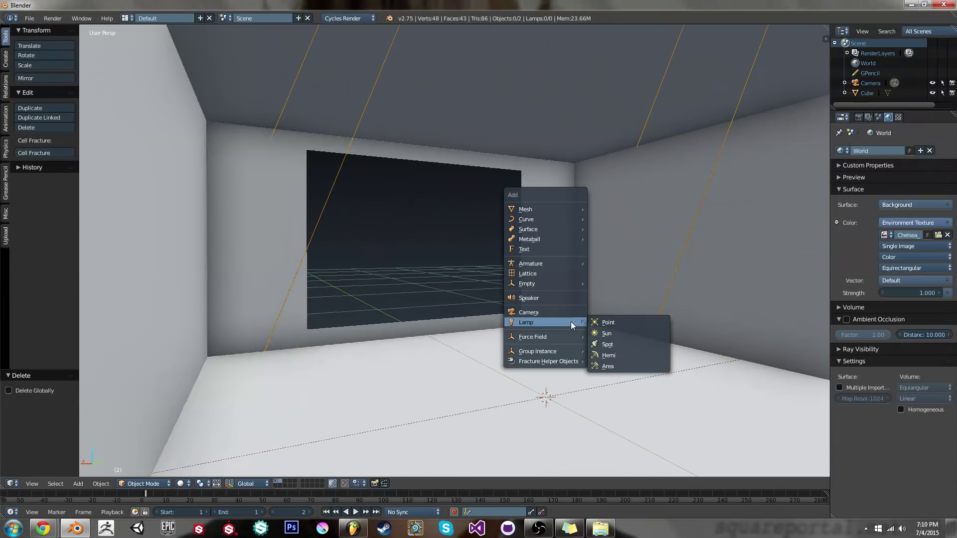
left_click(608, 367)
- Try to position the new area lamp at the window opening with freehand moves
key("g")
key("z")
left_click(596, 314)
middle_click_drag(595, 315, 573, 319)
key("g")
left_click(523, 294)
middle_click_drag(523, 294, 446, 303)
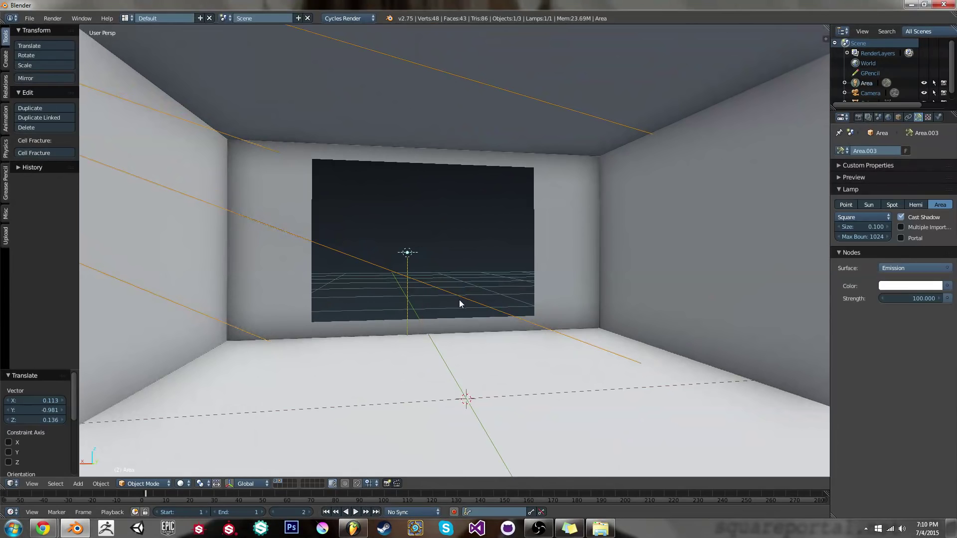
- Clear the area lamp's location, then place it at the window by moving it -1.0 along Y and about 0.504 along Z
key("alt+g")
key("g")
key("y")
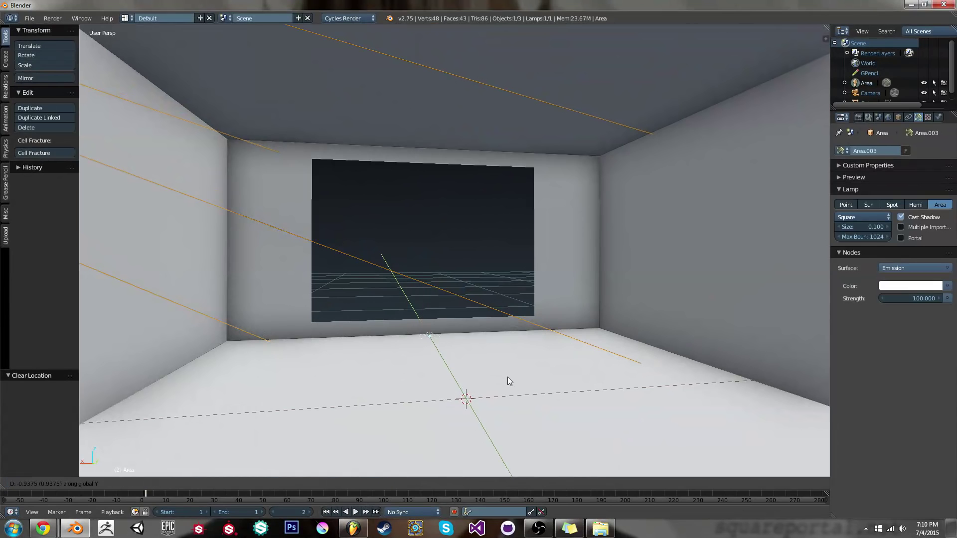
left_click(506, 376)
key("g")
key("z")
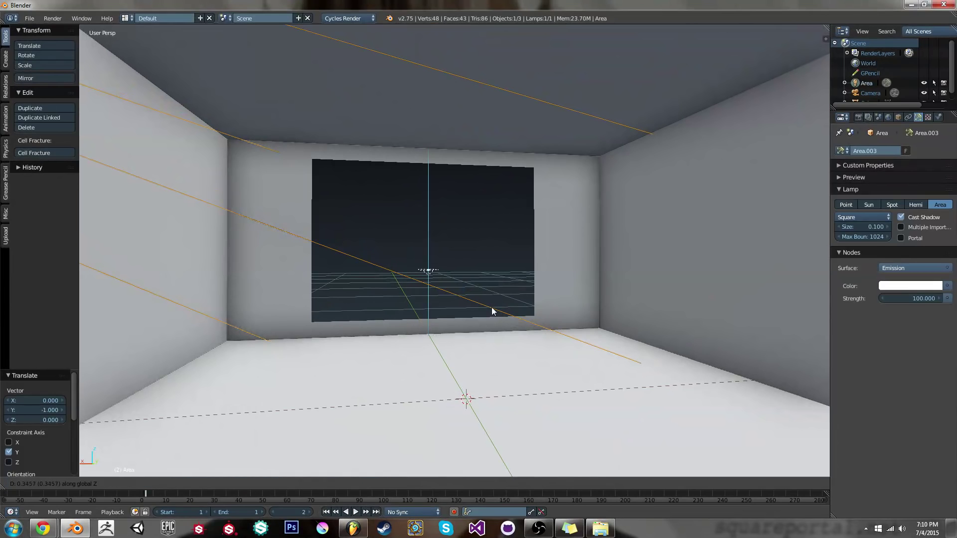
left_click(490, 281)
- Rotate the area lamp 90 degrees about the global X axis
key("r")
key("x")
key("9")
key("0")
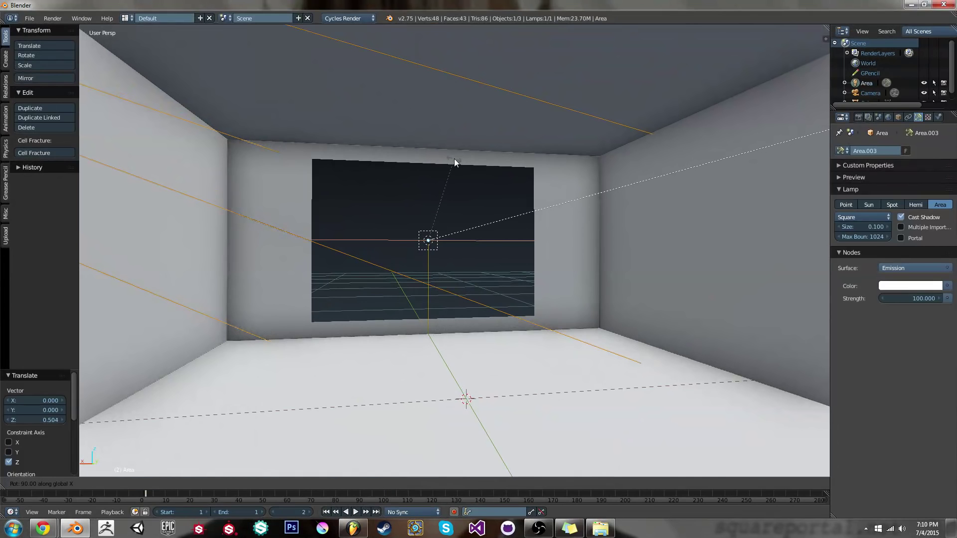
left_click(461, 161)
- Scale the area lamp uniformly by about 8.308 to span the window opening's height
middle_click_drag(461, 160, 514, 234)
key("s")
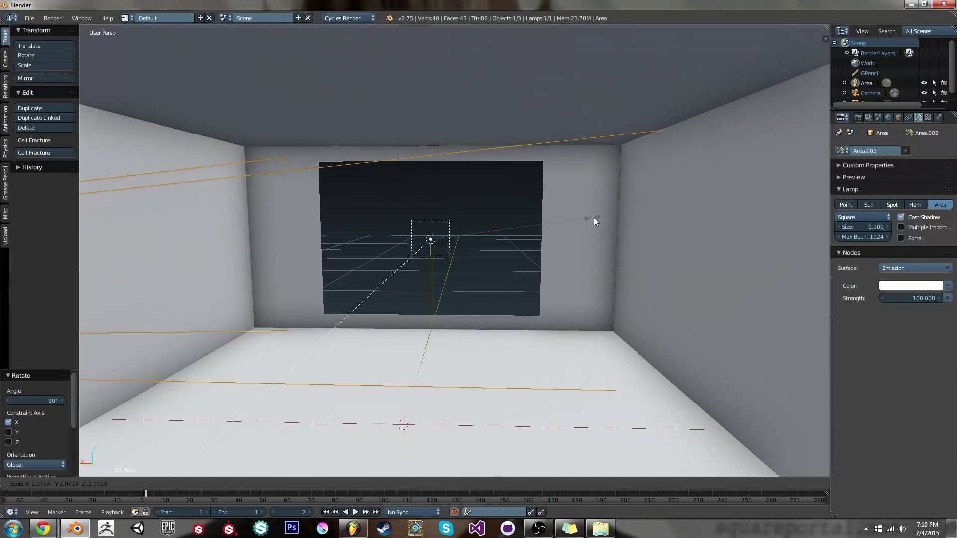
left_click(336, 225)
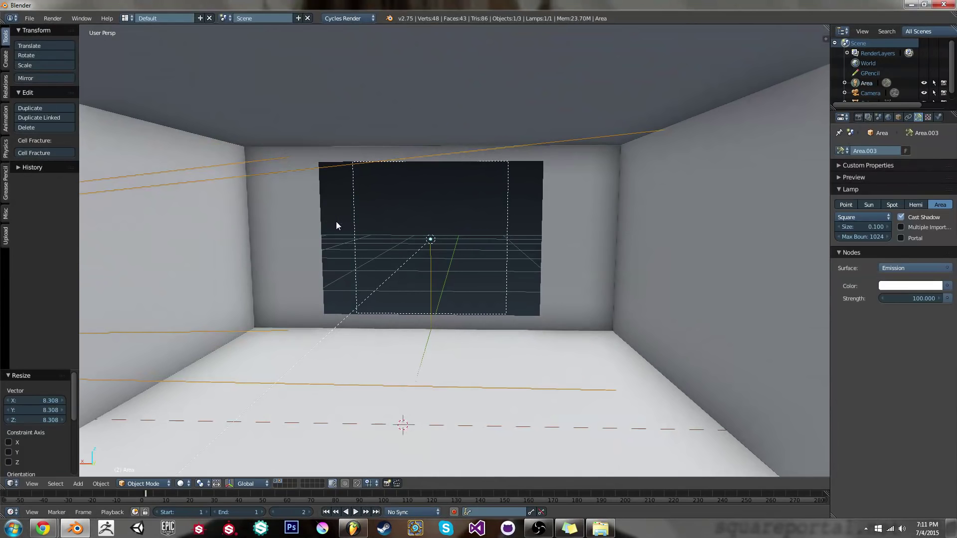
key("z")
key("g")
right_click(338, 227)
key("z")
- Nudge the area lamp slightly along Z and scale it uniformly by about 1.003 to meet the opening's horizontal edges
scroll(489, 210, "up", 3)
key("g")
key("z")
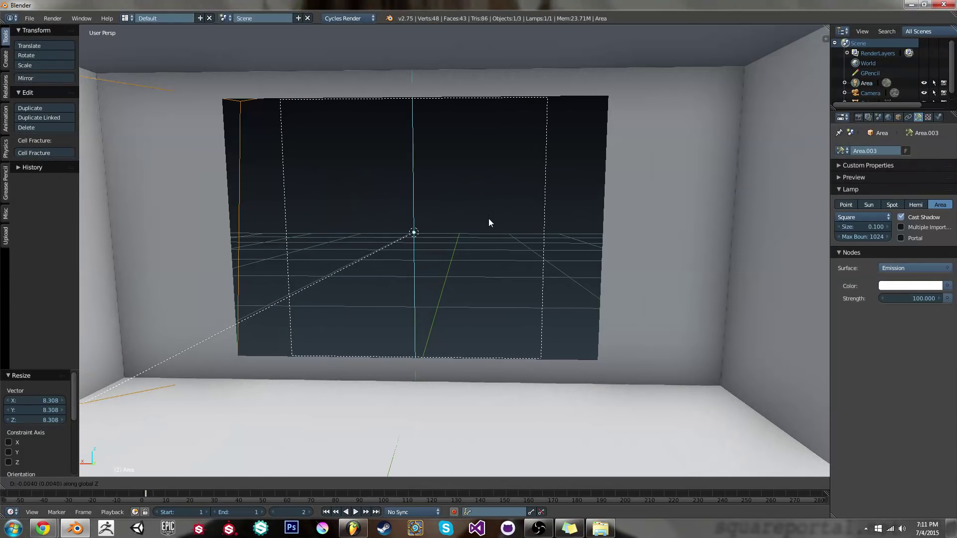
left_click(487, 218)
key("s")
left_click(552, 218)
- Fine-tune the lamp's fit: move it about -0.002 along Z, scale it by about 1.003, and move it about 0.002 along Z
key("g")
key("z")
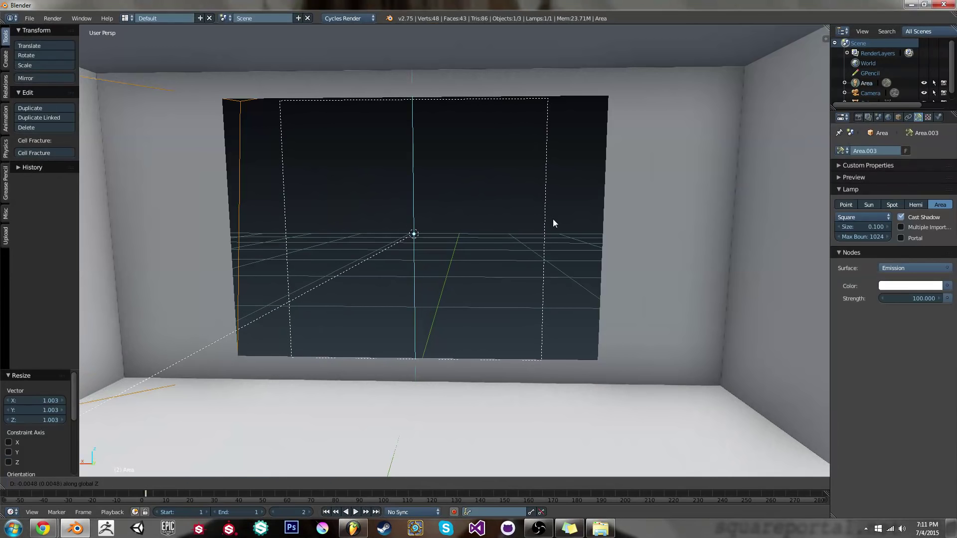
left_click(548, 215)
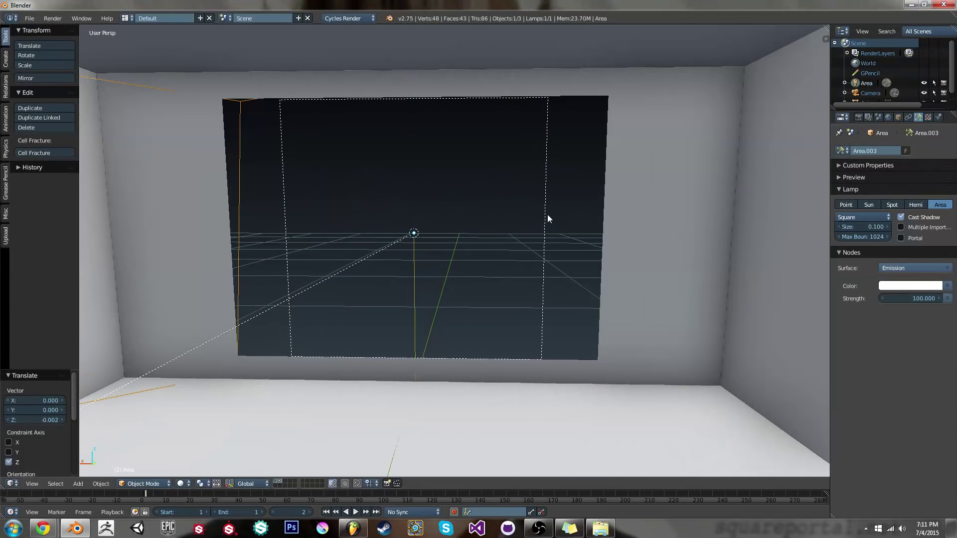
key("s")
left_click(547, 214)
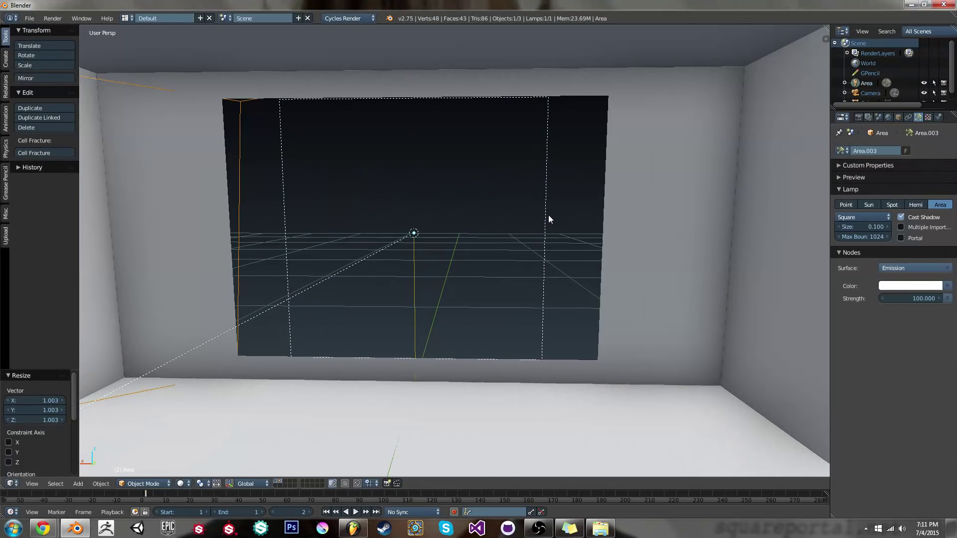
key("g")
key("z")
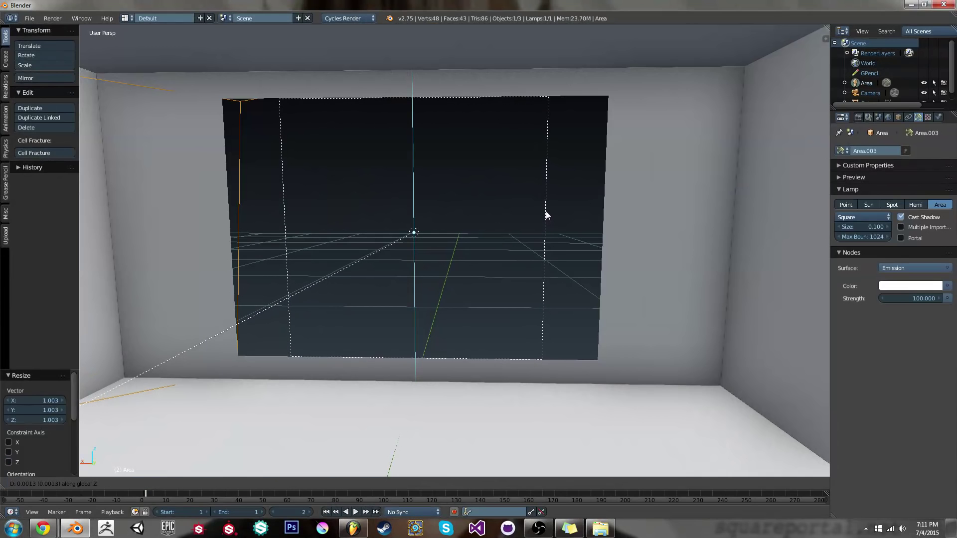
left_click(545, 208)
- Stretch the area lamp along X by about 1.437 to match the window opening's width
key("s")
key("x")
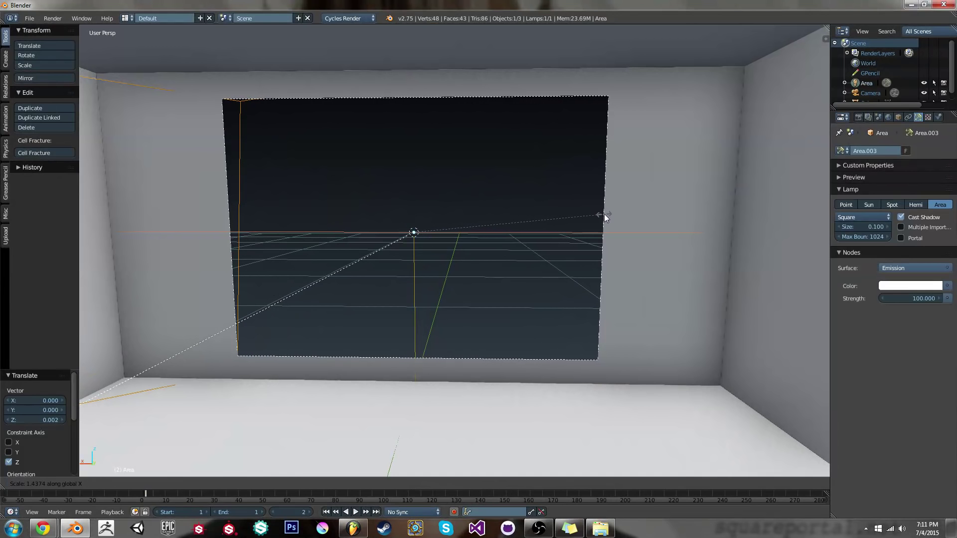
left_click(604, 214)
- Preview the room in rendered shading and enable Portal for the area lamp
scroll(603, 214, "down", 6)
scroll(600, 216, "up", 4)
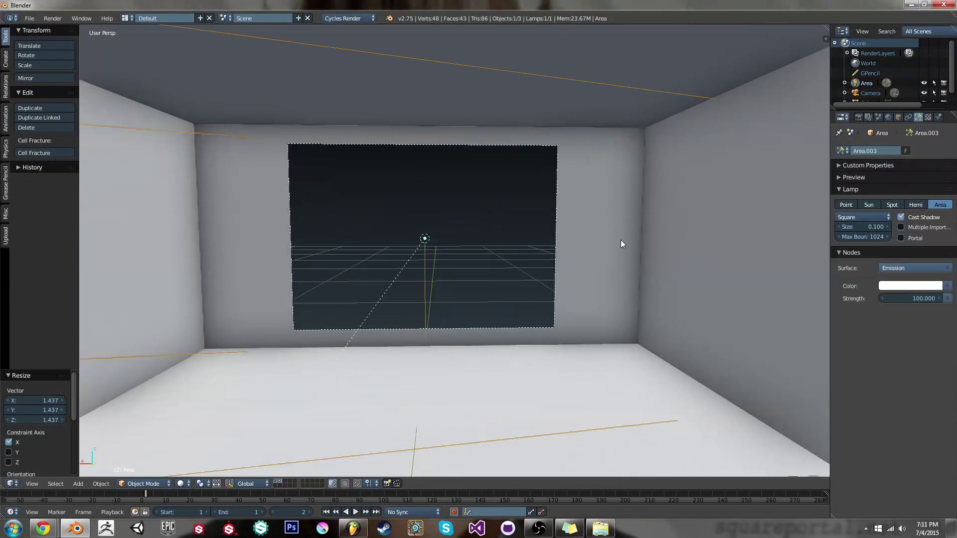
middle_click_drag(620, 242, 509, 321)
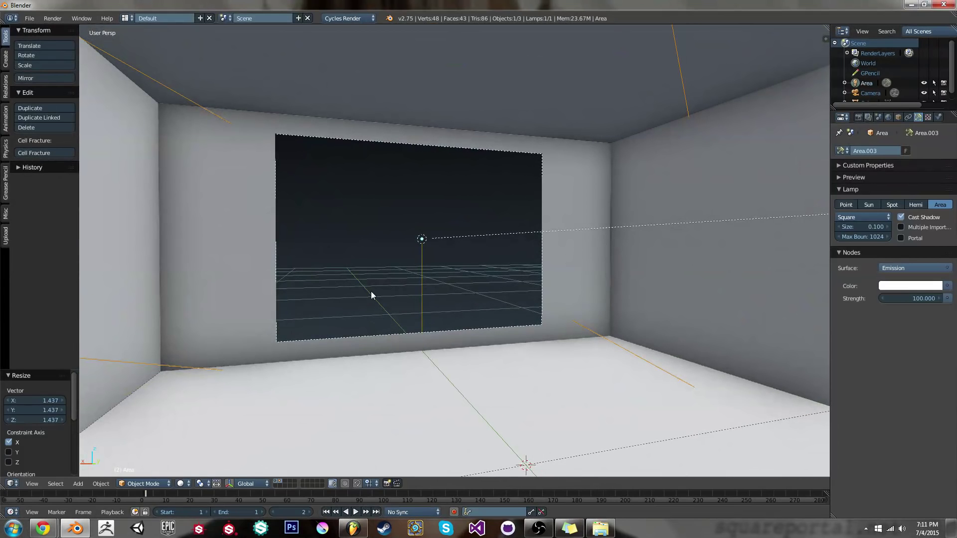
middle_click_drag(419, 324, 411, 210)
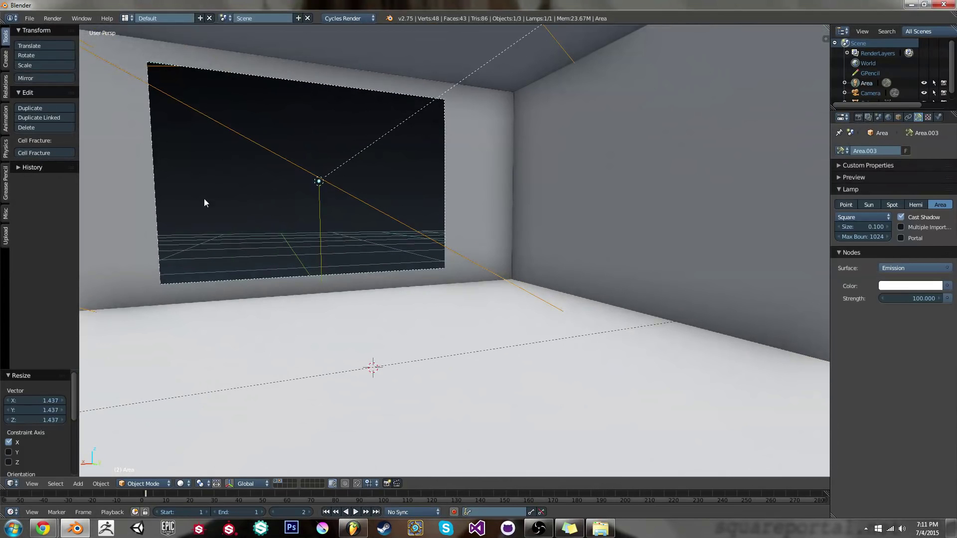
middle_click_drag(244, 160, 517, 277)
scroll(431, 321, "up", 3)
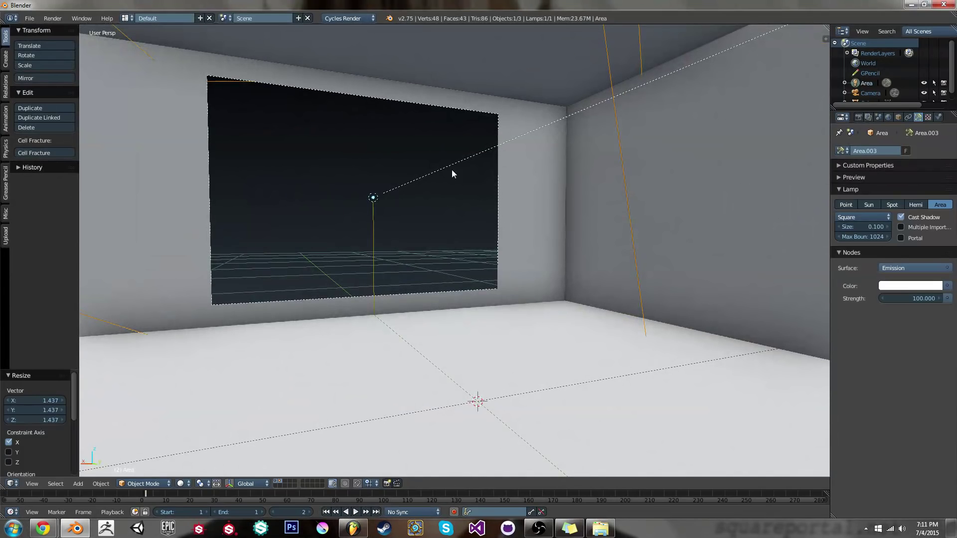
key("shift+z")
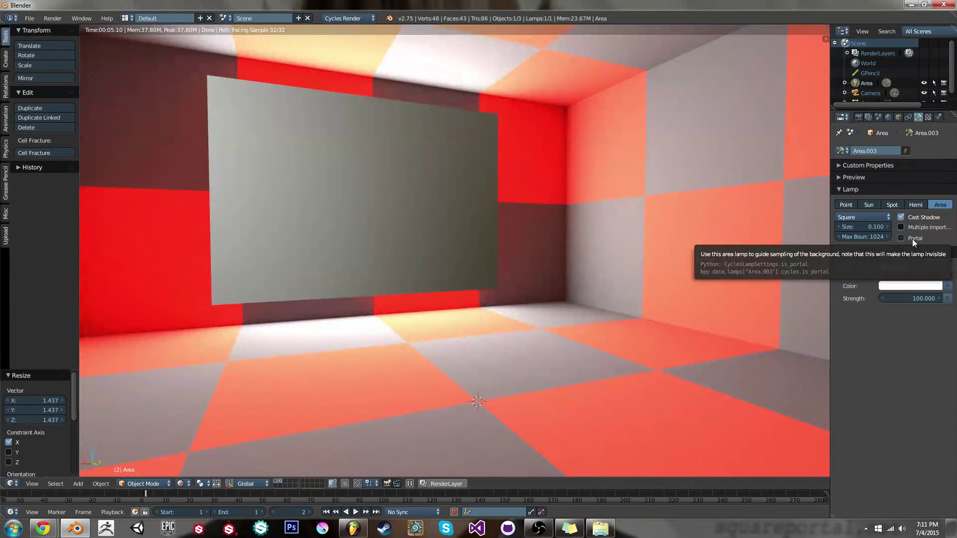
left_click(901, 238)
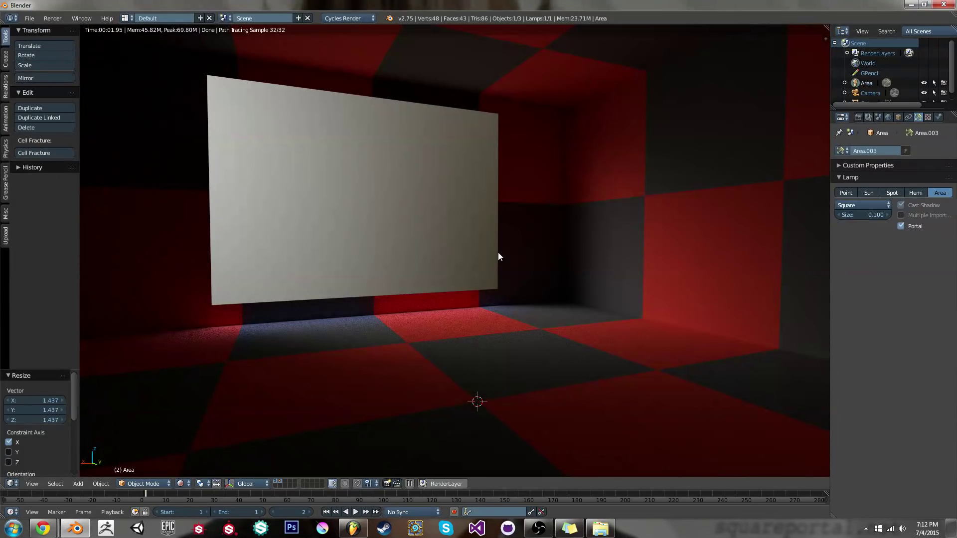
- Compare the render with the new portal lamp's layer hidden and shown
left_click(280, 482)
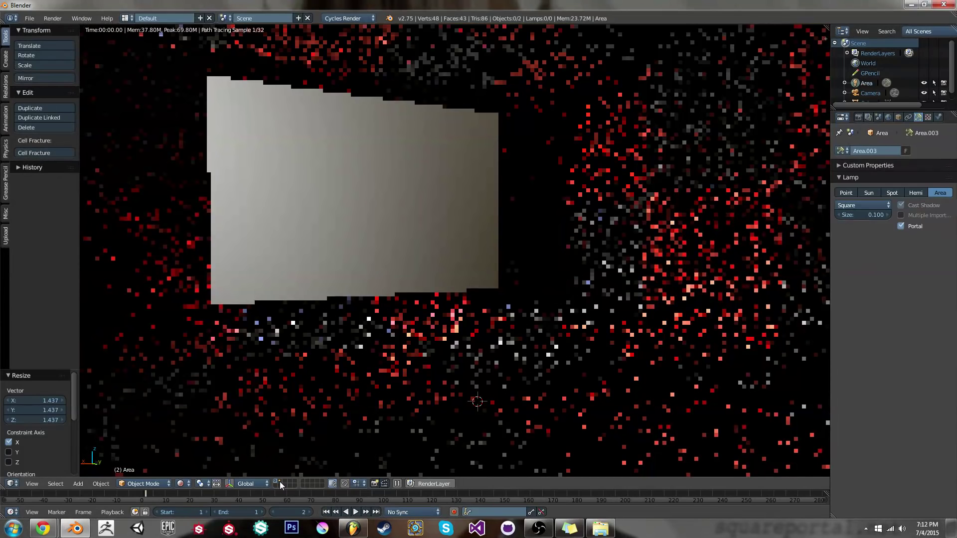
left_click(279, 481, "shift")
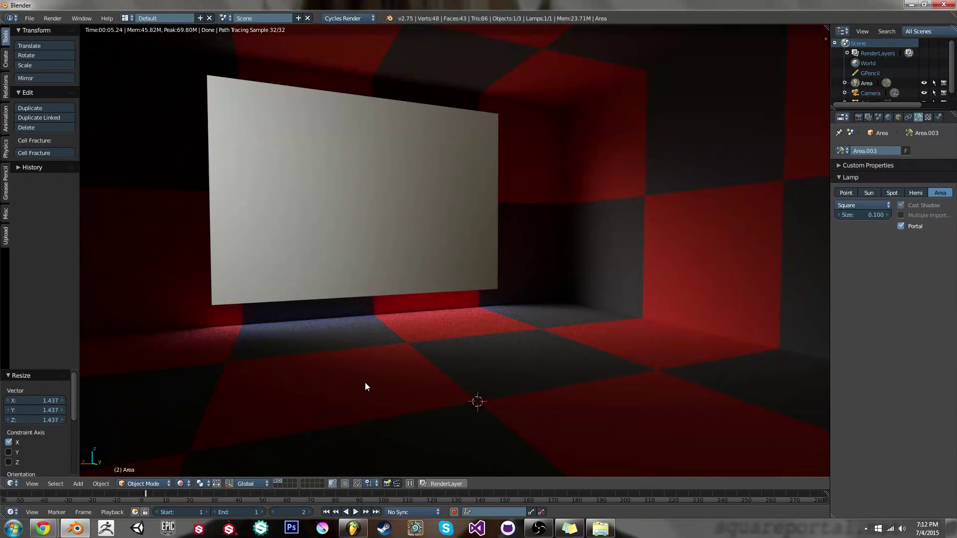
- Return to solid shading and sketch Grease Pencil rays fanning out from the 3D cursor on the floor
key("shift+z")
mouse_move(418, 369)
middle_mouse_down()
mouse_move(605, 367)
mouse_move(498, 367)
mouse_move(402, 352)
mouse_move(512, 363)
mouse_move(310, 357)
mouse_move(630, 367)
mouse_move(615, 389)
mouse_move(528, 345)
mouse_move(649, 311)
mouse_move(722, 321)
mouse_move(385, 345)
middle_mouse_up()
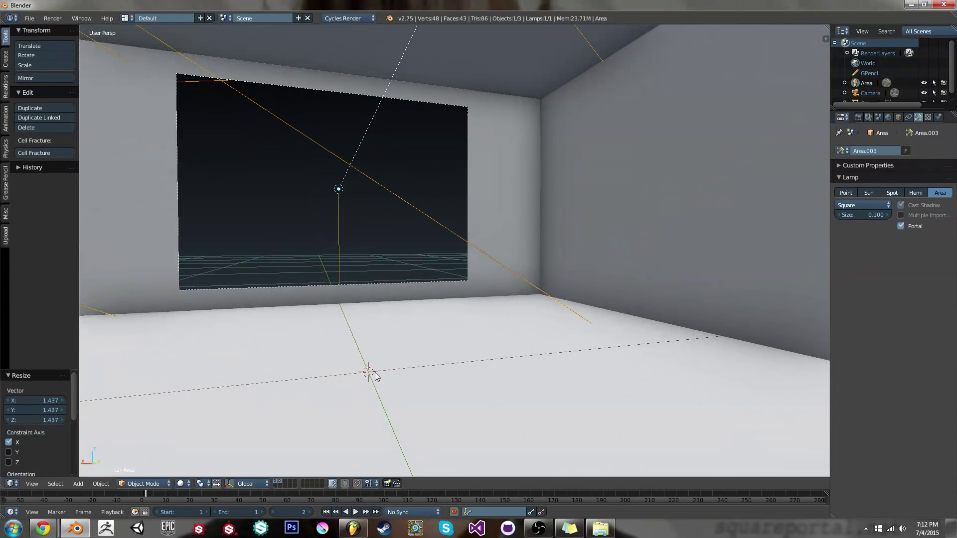
mouse_move(375, 374)
left_mouse_down()
mouse_move(427, 341)
mouse_move(417, 323)
mouse_move(461, 329)
mouse_move(359, 372)
mouse_move(360, 260)
mouse_move(362, 367)
mouse_move(286, 343)
mouse_move(399, 316)
mouse_move(90, 226)
mouse_move(284, 332)
left_mouse_up()
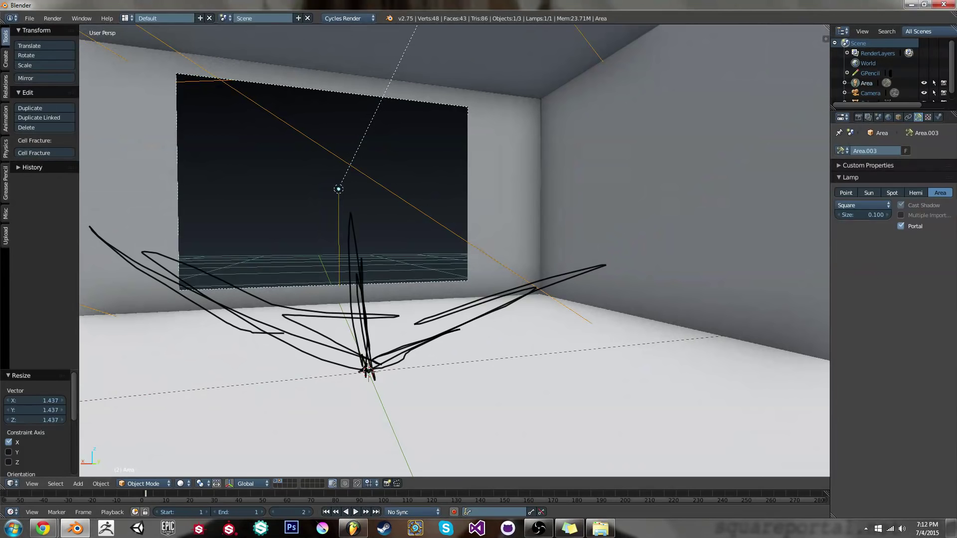
- Draw another Grease Pencil ray from the 3D cursor upward, away from the window
mouse_move(498, 344)
middle_mouse_down()
mouse_move(522, 344)
mouse_move(339, 355)
middle_mouse_up()
mouse_move(424, 338)
middle_mouse_down()
mouse_move(398, 331)
mouse_move(422, 324)
middle_mouse_up()
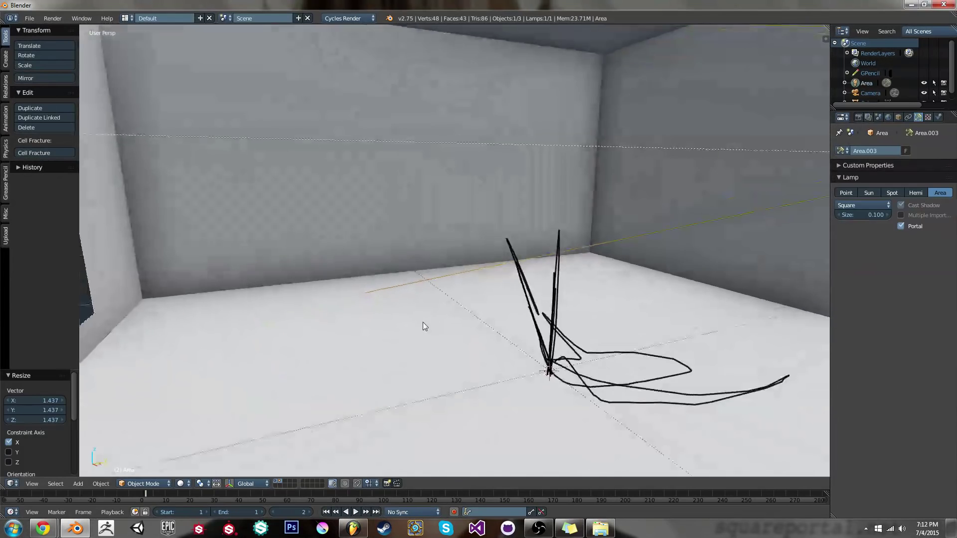
mouse_move(509, 336)
middle_mouse_down()
mouse_move(491, 295)
mouse_move(456, 281)
mouse_move(416, 287)
mouse_move(582, 305)
mouse_move(483, 310)
middle_mouse_up()
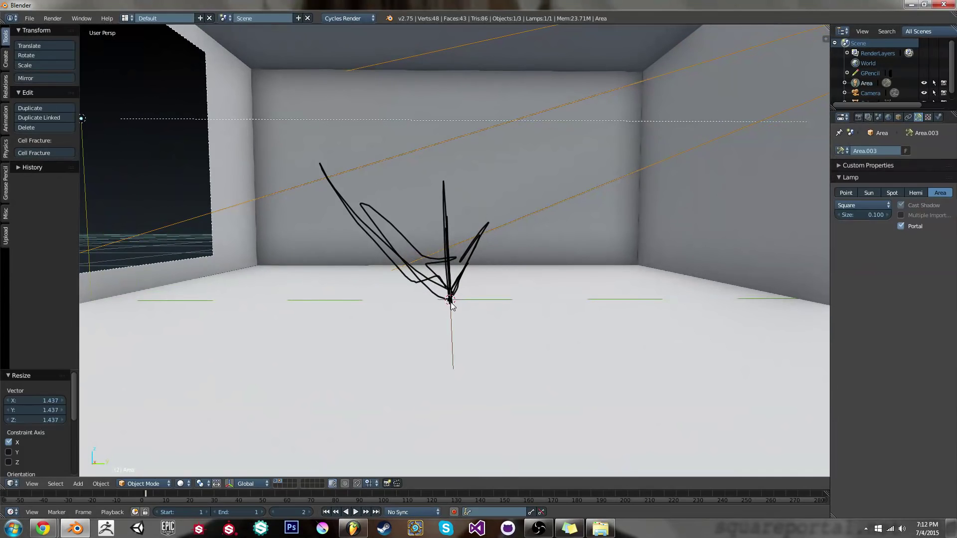
left_click_drag(454, 305, 582, 201)
- Put the room mesh in Edit Mode with vertex selection and select the vertices around the window opening
mouse_move(614, 207)
middle_mouse_down()
mouse_move(557, 252)
mouse_move(333, 243)
mouse_move(602, 251)
middle_mouse_up()
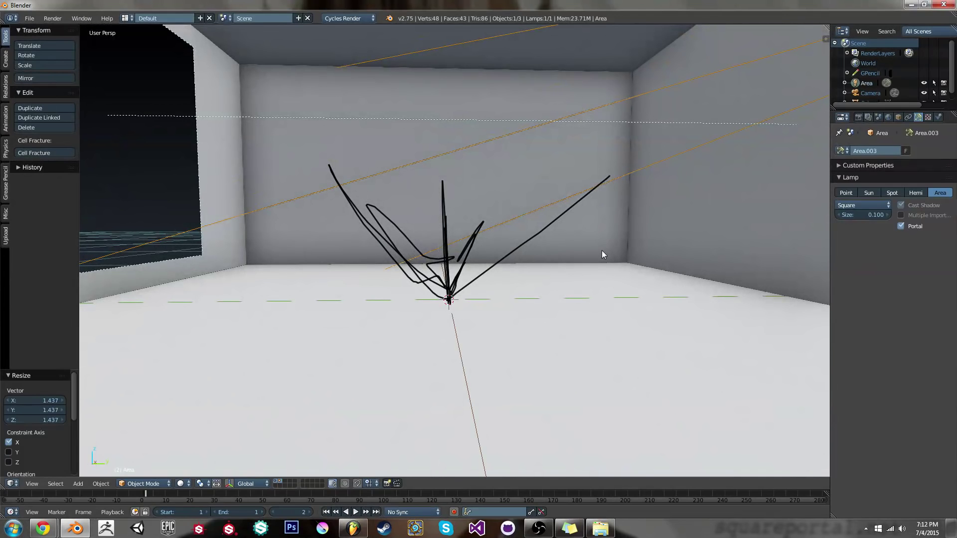
mouse_move(586, 227)
middle_mouse_down()
mouse_move(550, 177)
mouse_move(571, 270)
mouse_move(524, 259)
mouse_move(659, 268)
mouse_move(445, 265)
mouse_move(523, 275)
mouse_move(678, 257)
mouse_move(515, 272)
middle_mouse_up()
right_click(586, 243)
key("Tab")
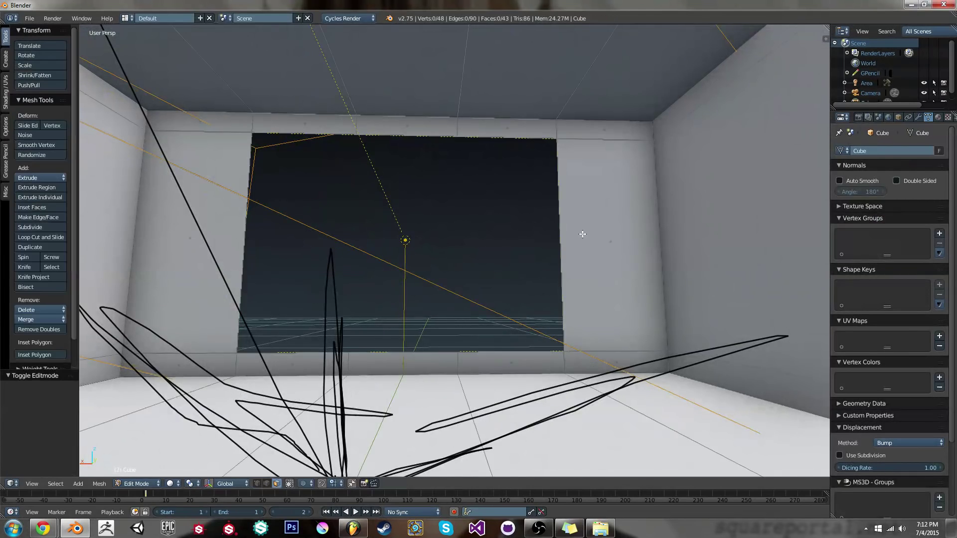
scroll(516, 227, "down", 3)
scroll(517, 227, "up", 2)
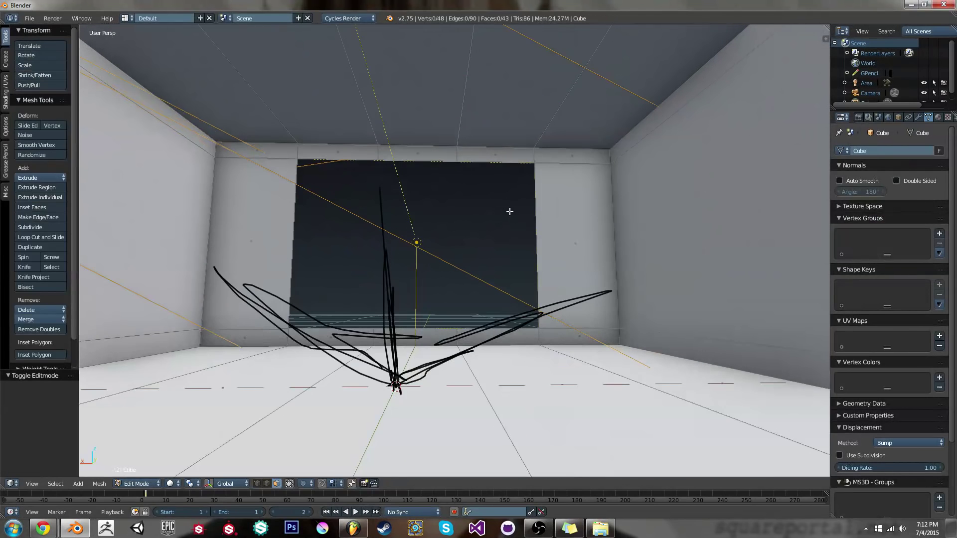
left_click(257, 484)
key("l")
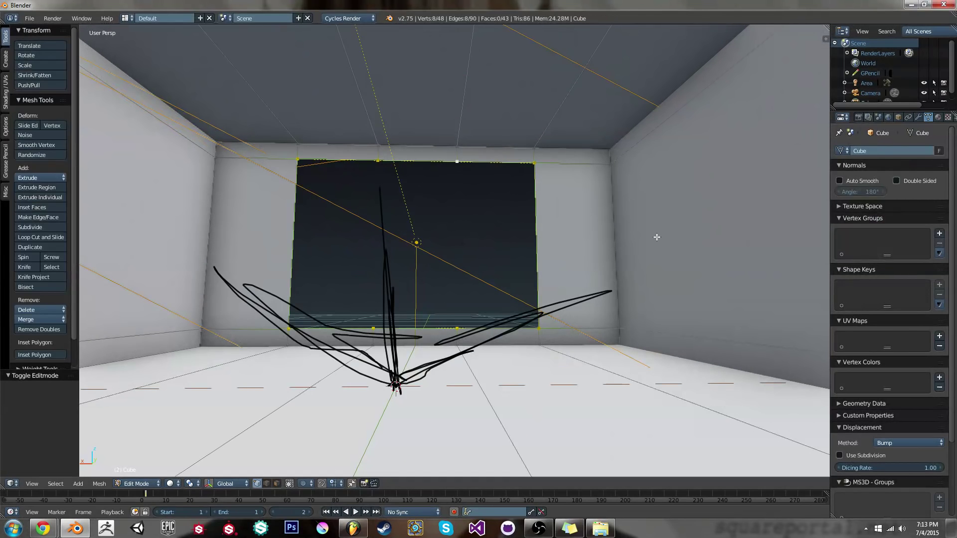
- Narrow the window opening by scaling its vertices by 0.5 along X twice, then return to Object Mode
type("sx.5")
key("Return")
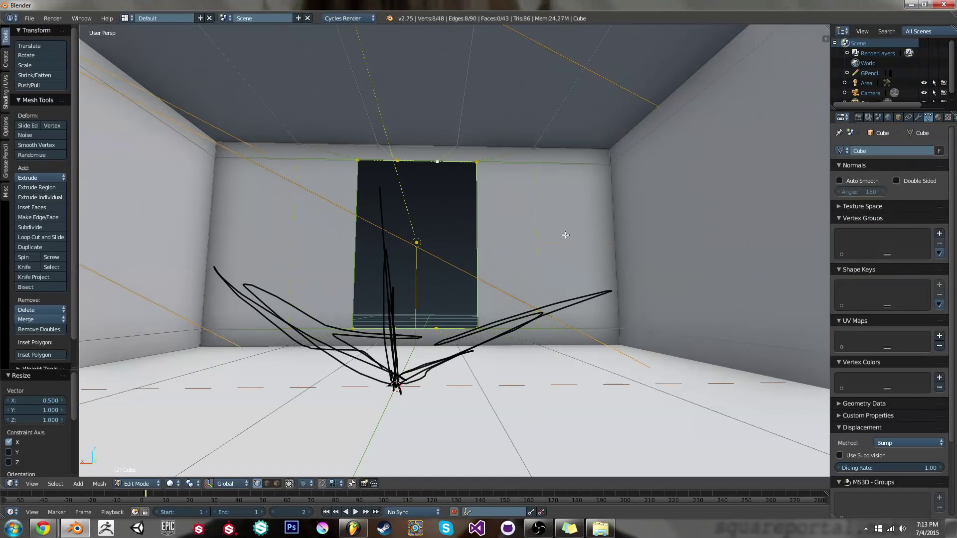
key("Tab")
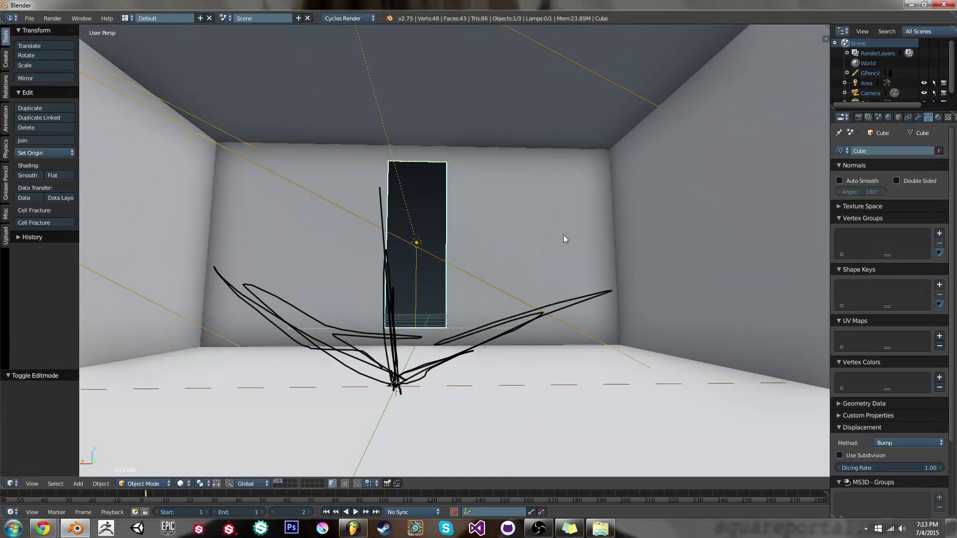
- Scale the area lamp by 0.25 along X so it matches the narrowed window opening
right_click(538, 200)
type("s")
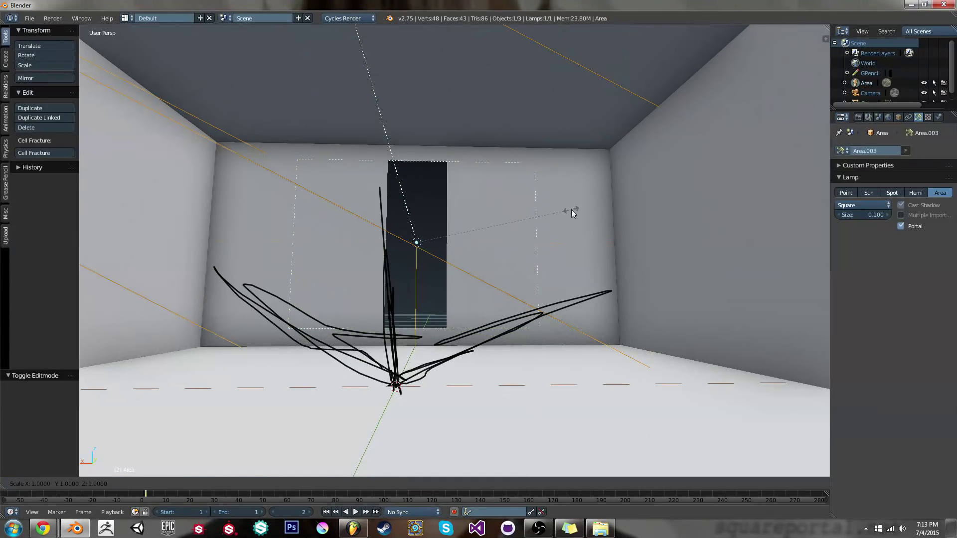
type("x.25")
key("Return")
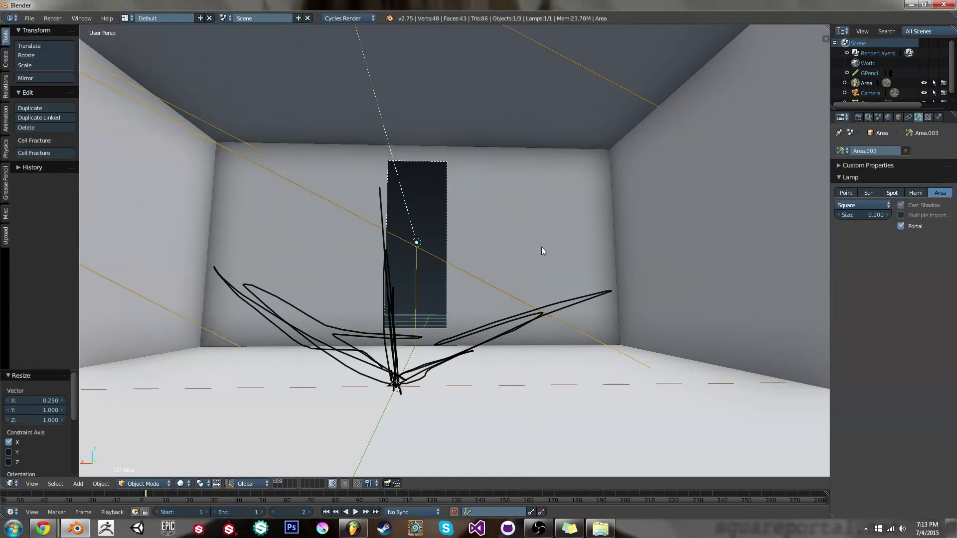
middle_click_drag(542, 247, 413, 414)
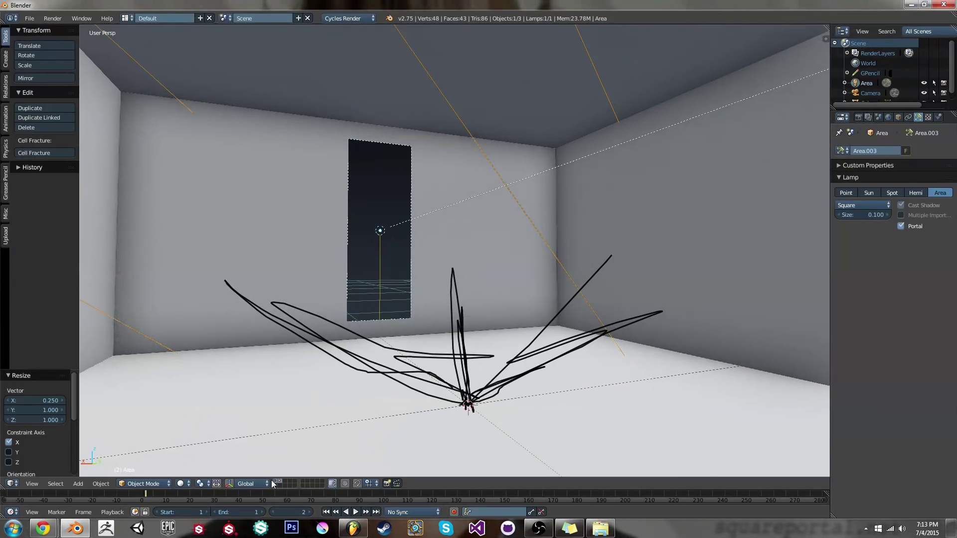
- Preview the room interior in Rendered shading with the portal lamp's layer hidden, dismissing the Windows color scheme prompt
key("shift+z")
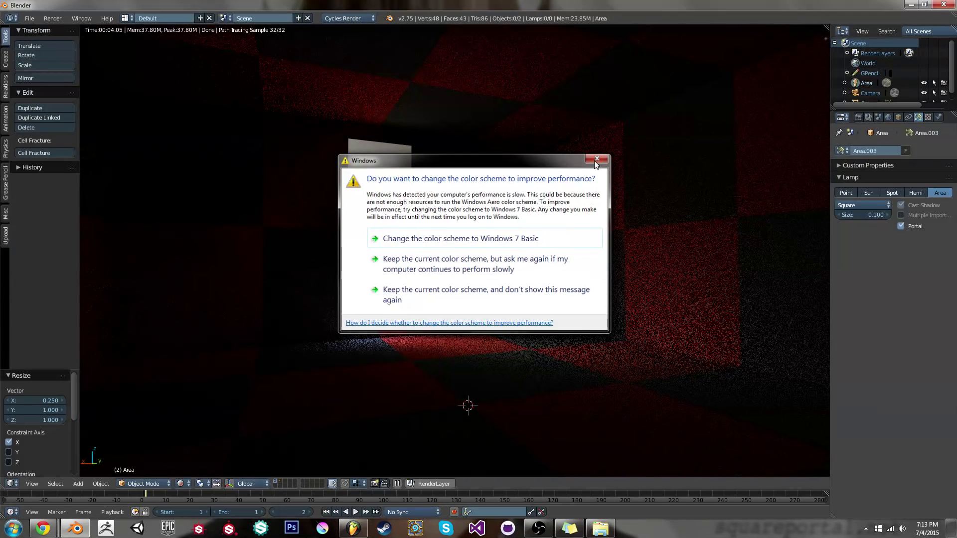
left_click(596, 161)
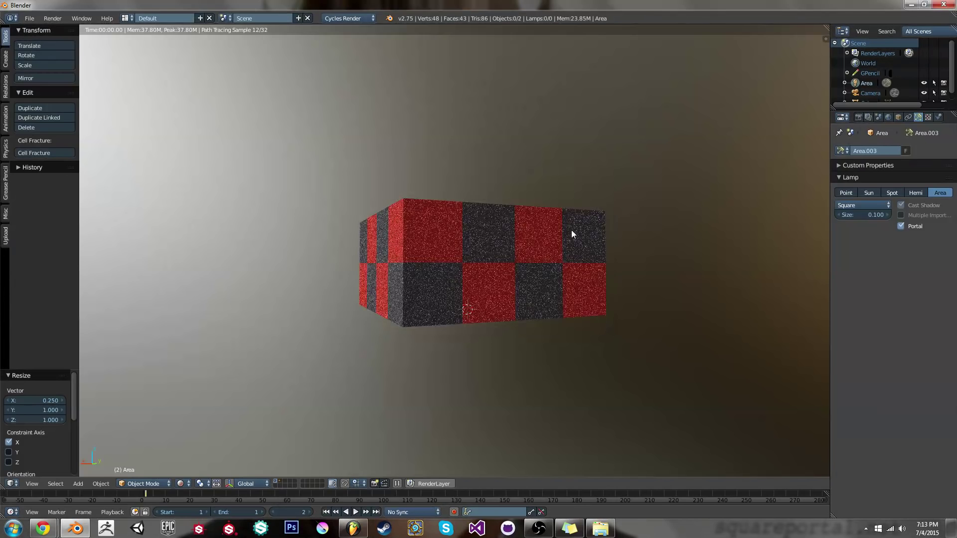
scroll(553, 288, "up", 10)
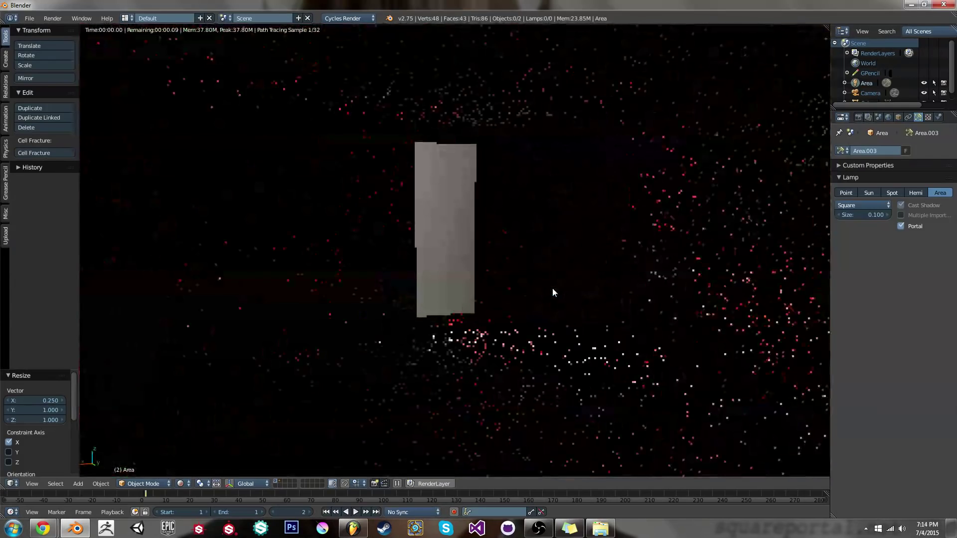
scroll(582, 178, "up", 3)
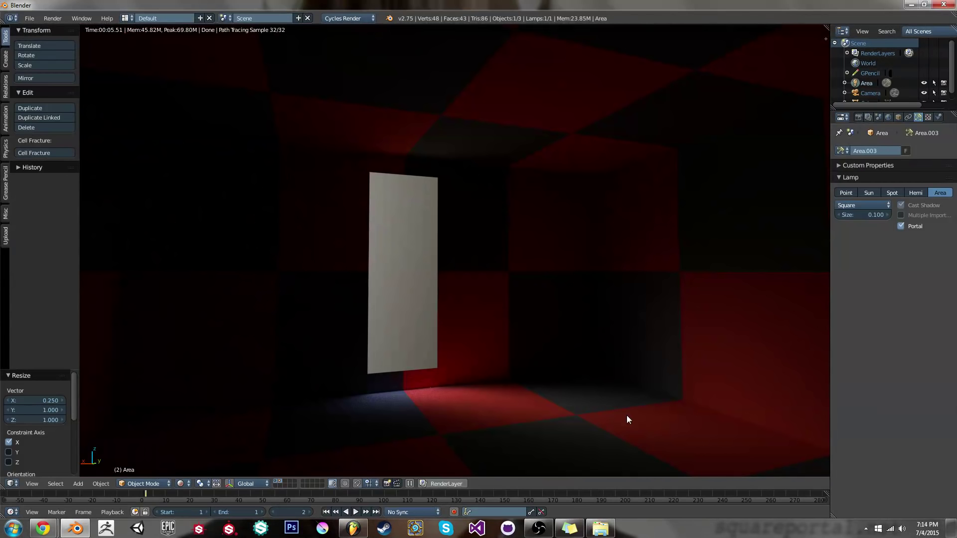
- Examine the noise in the rendered room from several angles with the portal lamp's layer visible
middle_click_drag(645, 397, 624, 393)
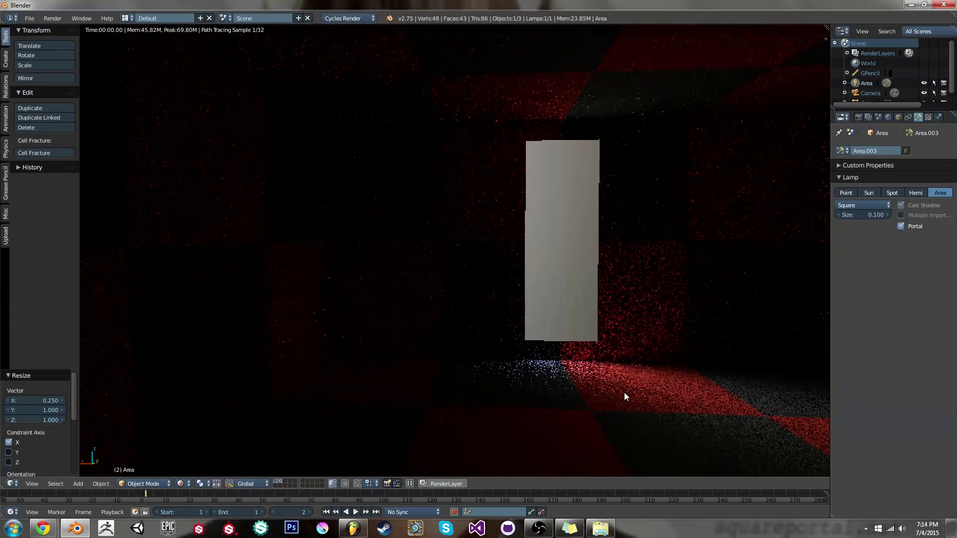
middle_click_drag(624, 392, 638, 394)
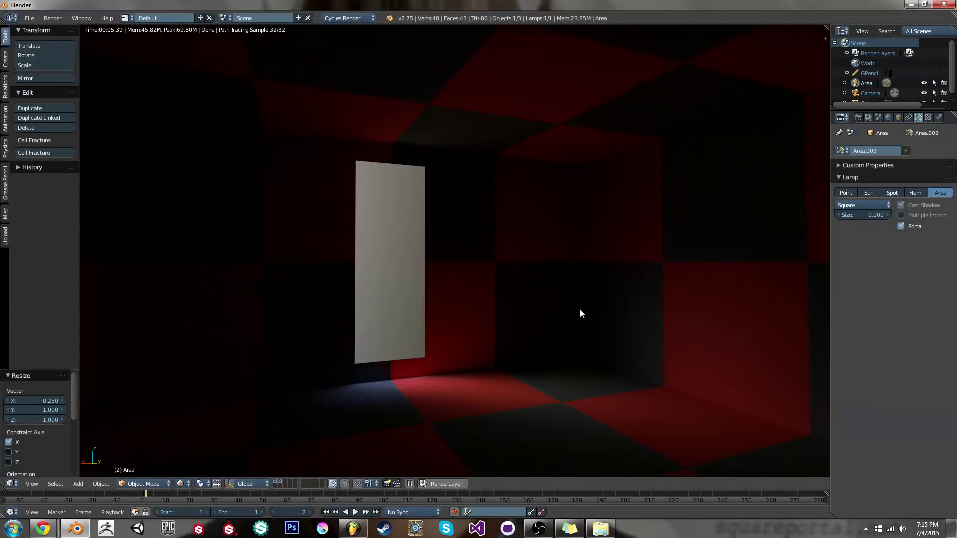
middle_click_drag(576, 314, 549, 316)
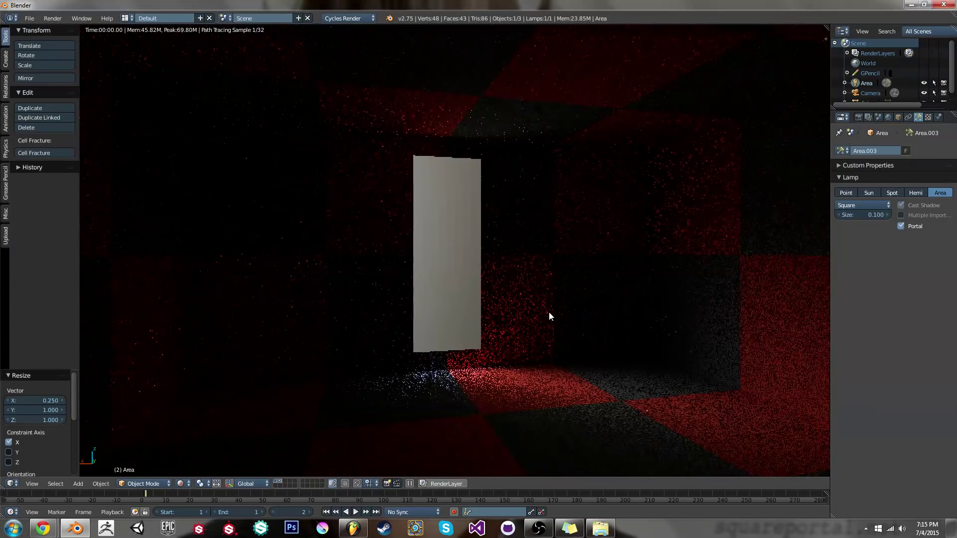
middle_click_drag(549, 312, 517, 317)
middle_click_drag(739, 272, 765, 275)
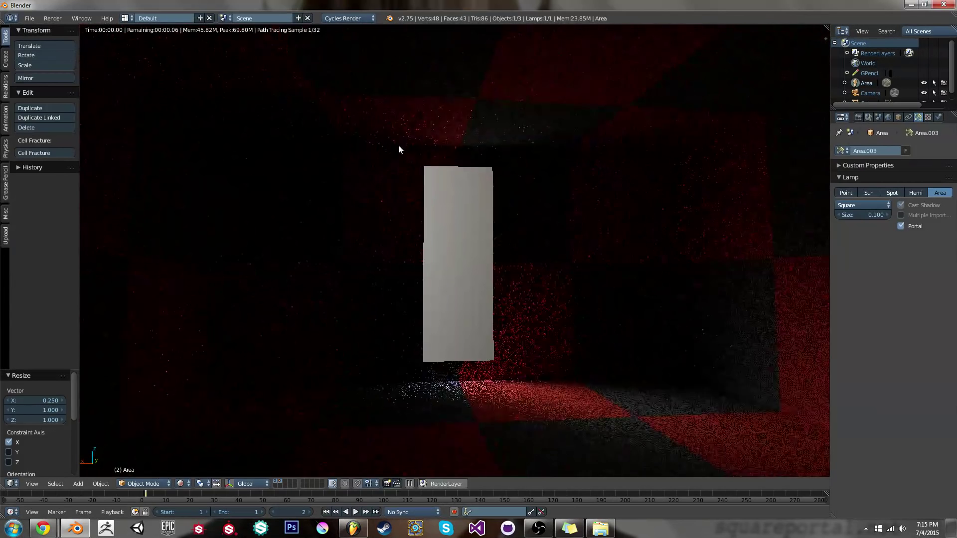
- Reframe the room in solid shading, return to Rendered shading and examine the noise with the portal lamp's layer hidden
key("shift+z")
mouse_move(573, 269)
middle_mouse_down()
mouse_move(612, 322)
mouse_move(440, 225)
mouse_move(555, 274)
mouse_move(605, 274)
mouse_move(600, 294)
mouse_move(513, 305)
mouse_move(503, 312)
mouse_move(571, 302)
mouse_move(505, 327)
mouse_move(765, 278)
middle_mouse_up()
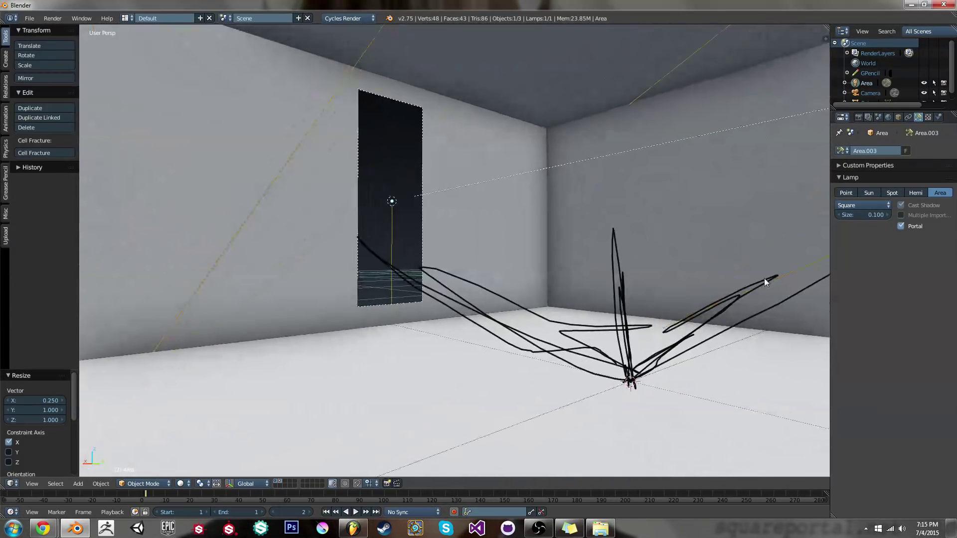
key("shift+z")
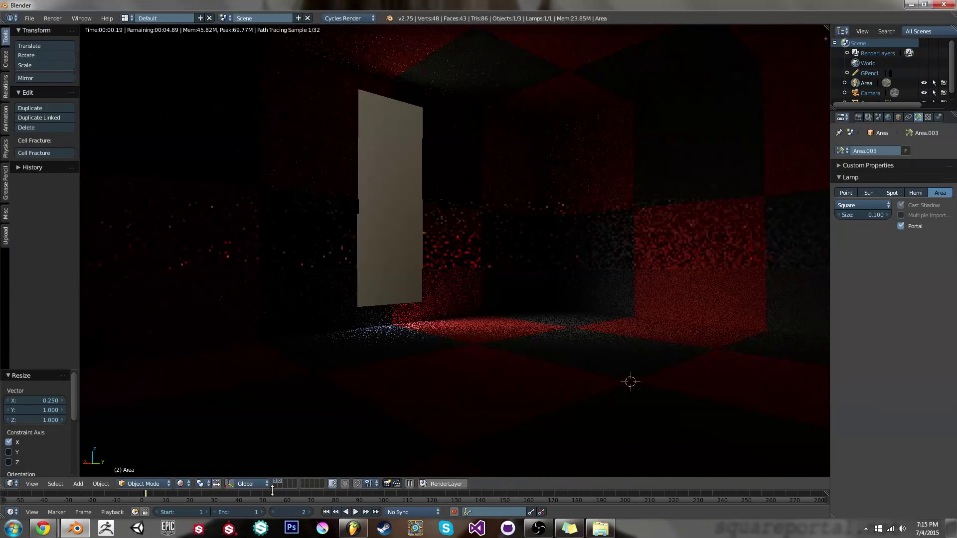
key("2")
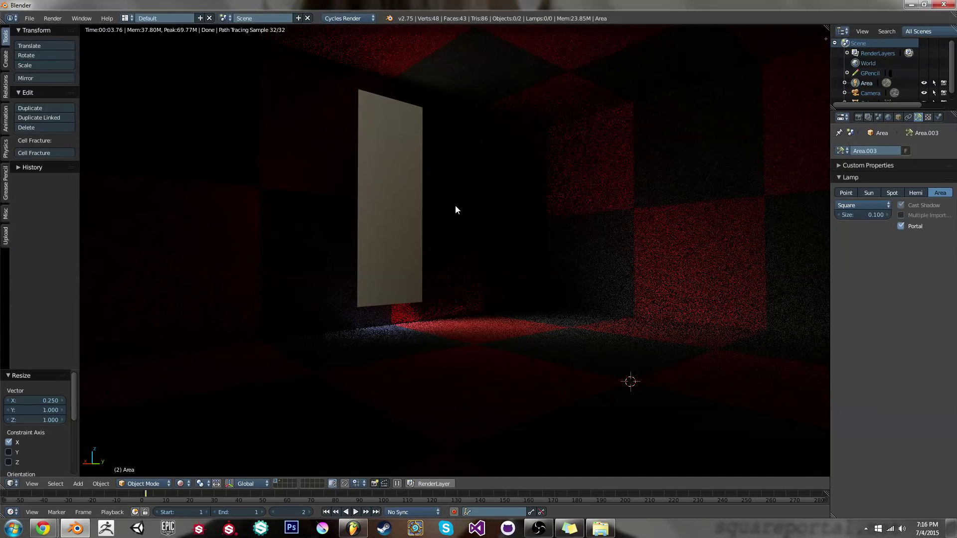
middle_click_drag(606, 272, 555, 273)
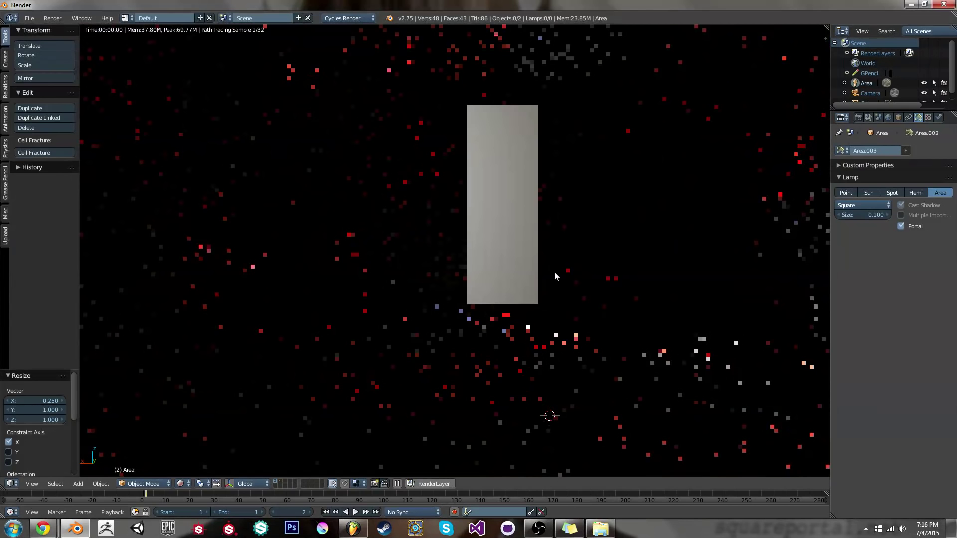
middle_click_drag(553, 272, 502, 286)
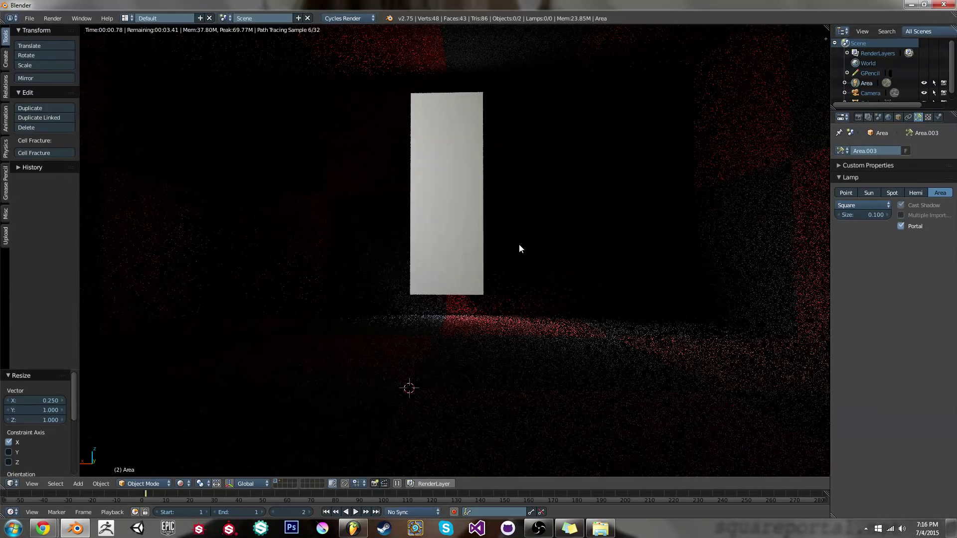
- Return to solid shading, show the portal lamp's layer again and preview the room in Rendered shading
key("shift+z")
mouse_move(519, 245)
middle_mouse_down()
mouse_move(589, 241)
mouse_move(580, 246)
middle_mouse_up()
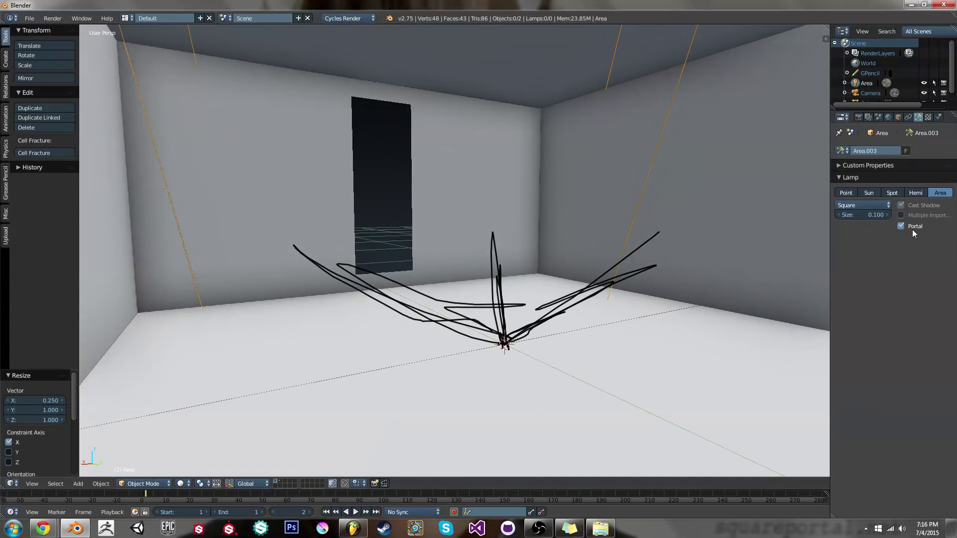
left_click(281, 481, "shift")
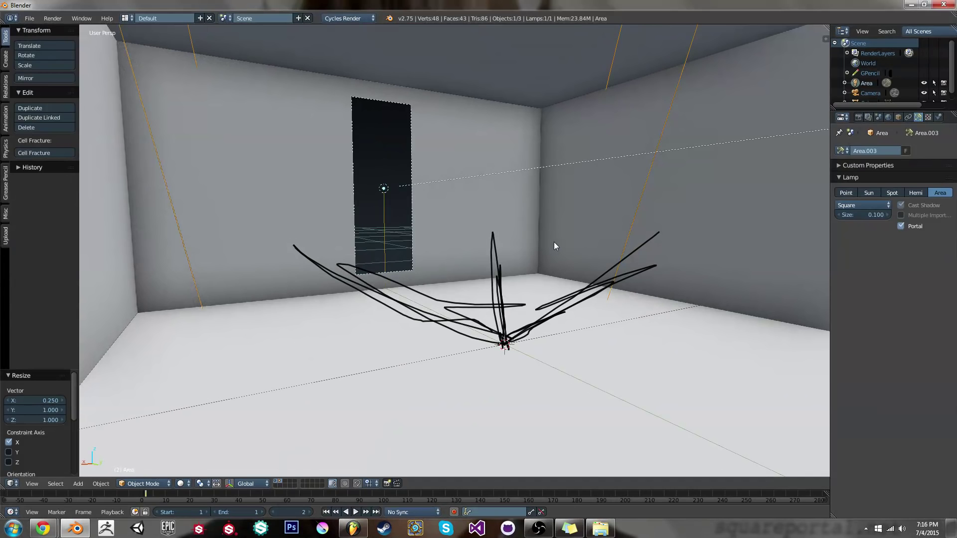
middle_click_drag(627, 270, 653, 218)
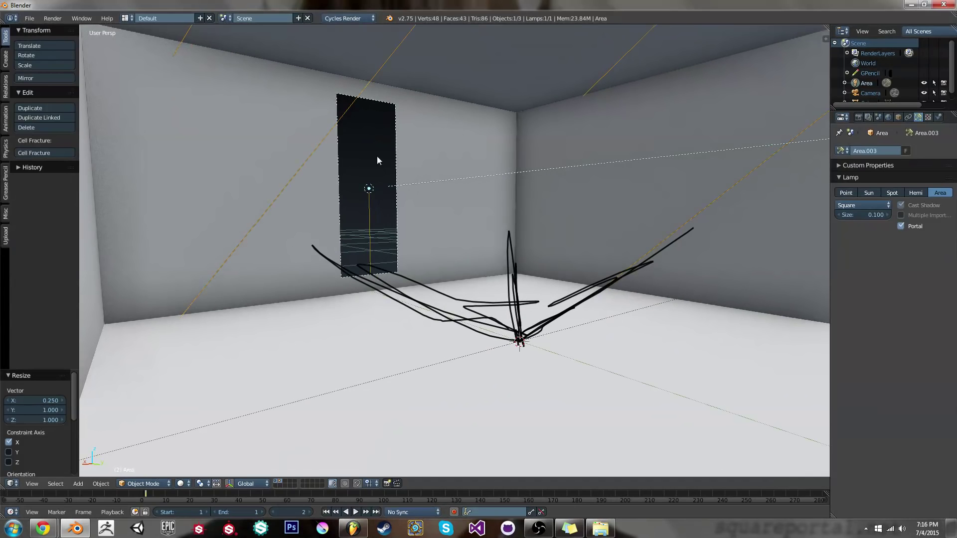
key("shift+z")
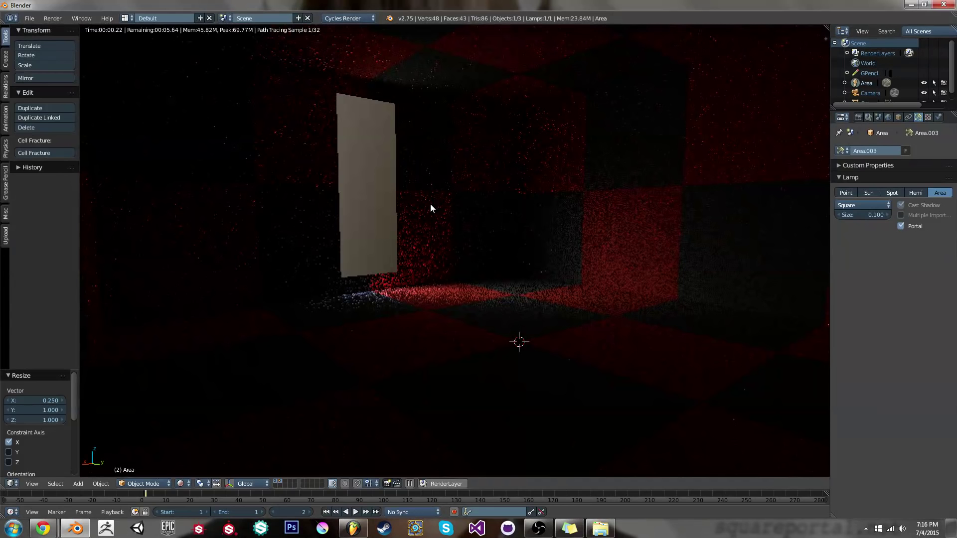
- Apply the Direct Light integrator preset in the Light Paths render settings and check the rendered room
left_click(858, 117)
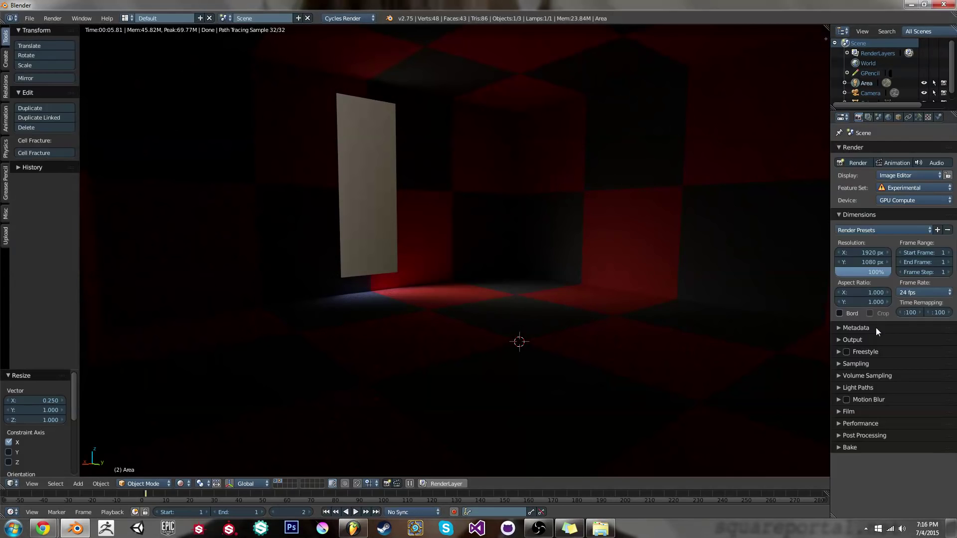
left_click(865, 363)
left_click(866, 365)
left_click(871, 377)
left_click(871, 378)
left_click(870, 388)
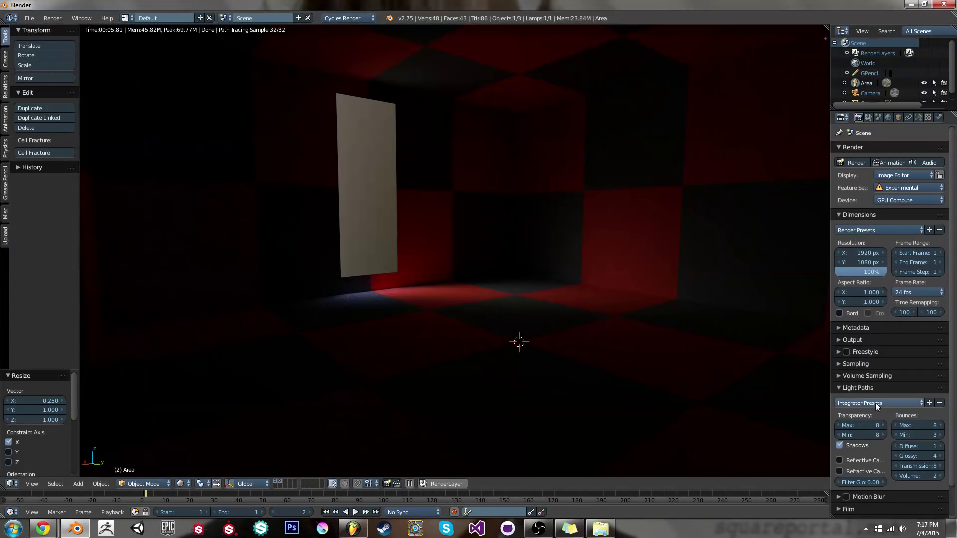
left_click(875, 403)
left_click(872, 415)
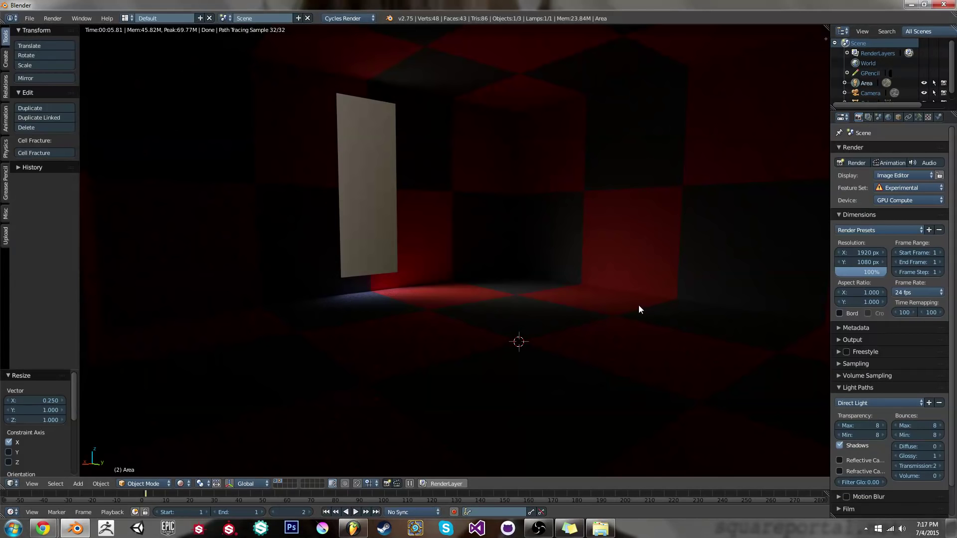
middle_click_drag(639, 305, 630, 304)
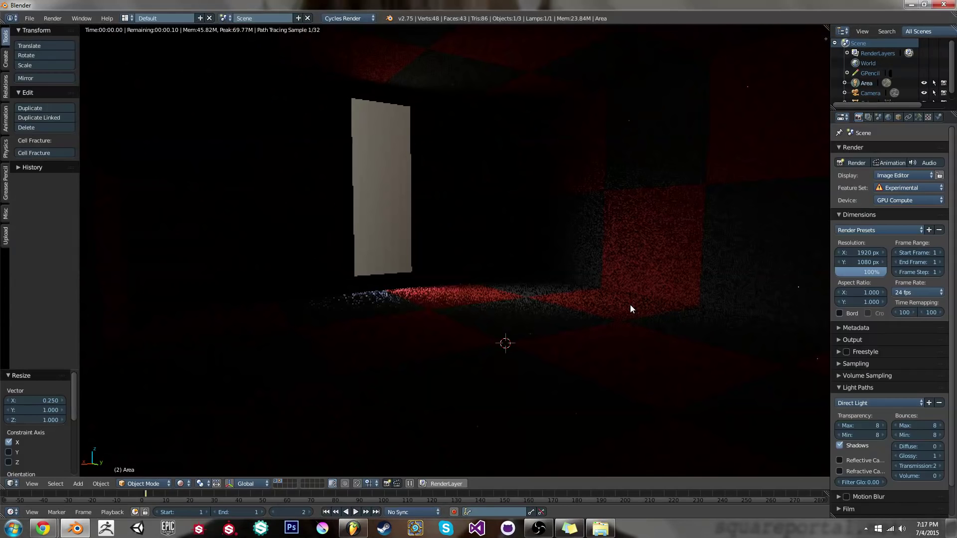
- Enable Multiple Importance sampling for the world surface and set the diffuse light bounces to 1
left_click(889, 118)
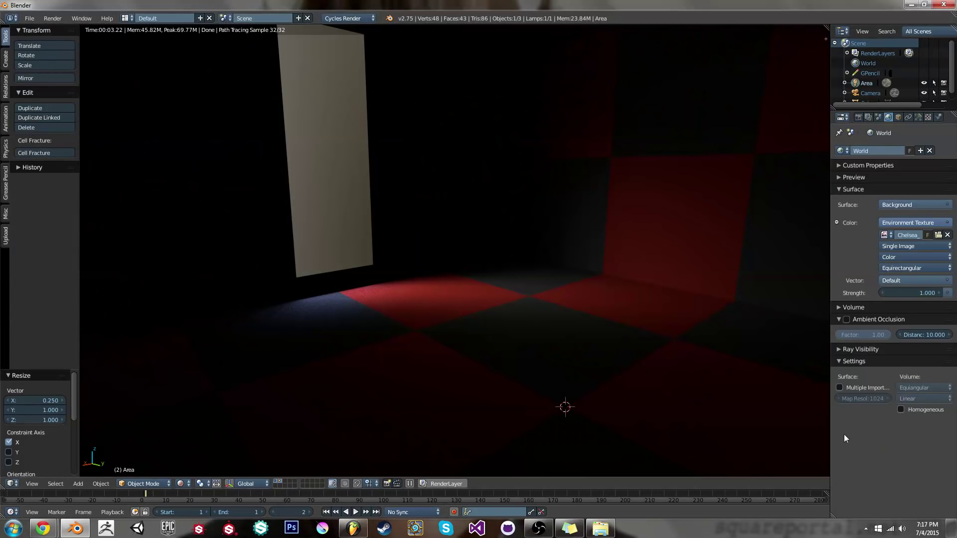
left_click(857, 387)
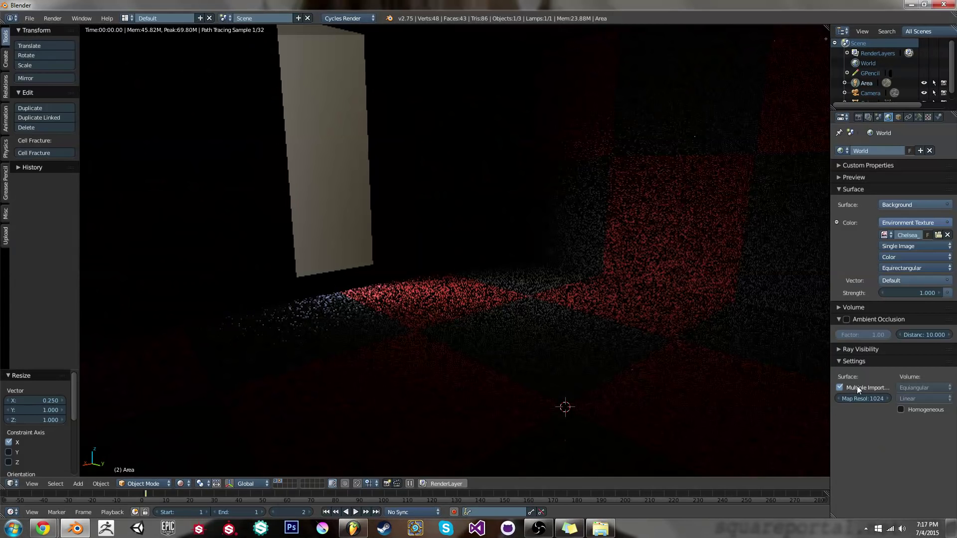
left_click(859, 118)
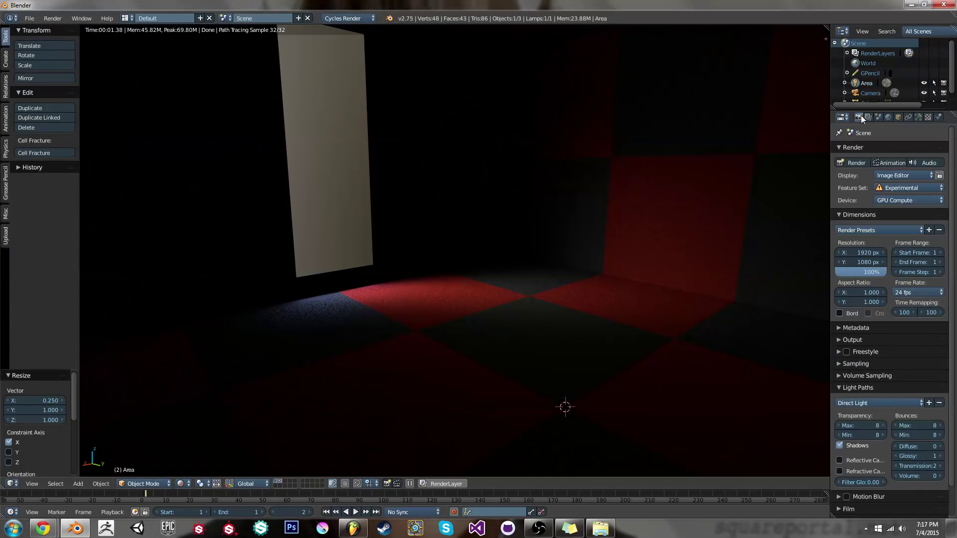
left_click(941, 447)
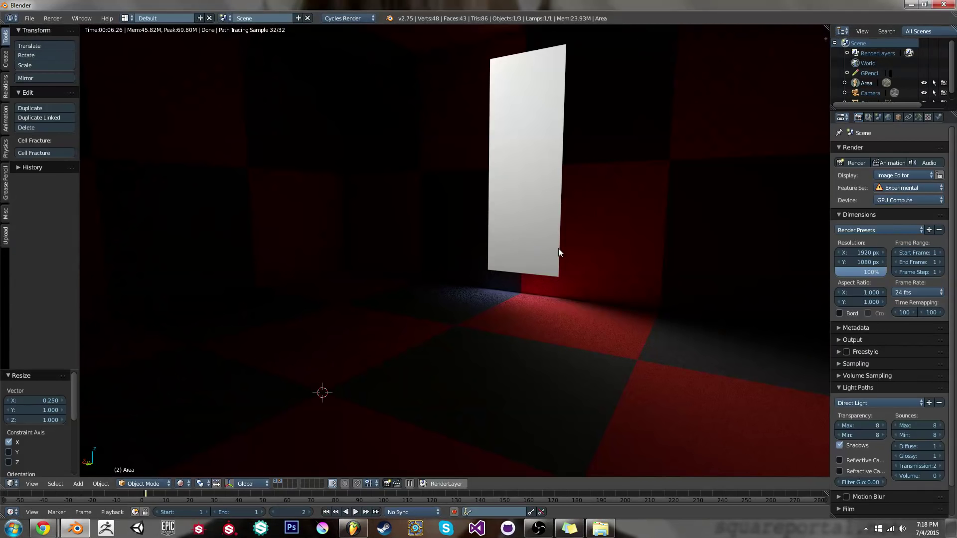
- Examine the window light and floor in the rendered room from different angles with the new bounce setting
middle_click_drag(559, 248, 600, 247)
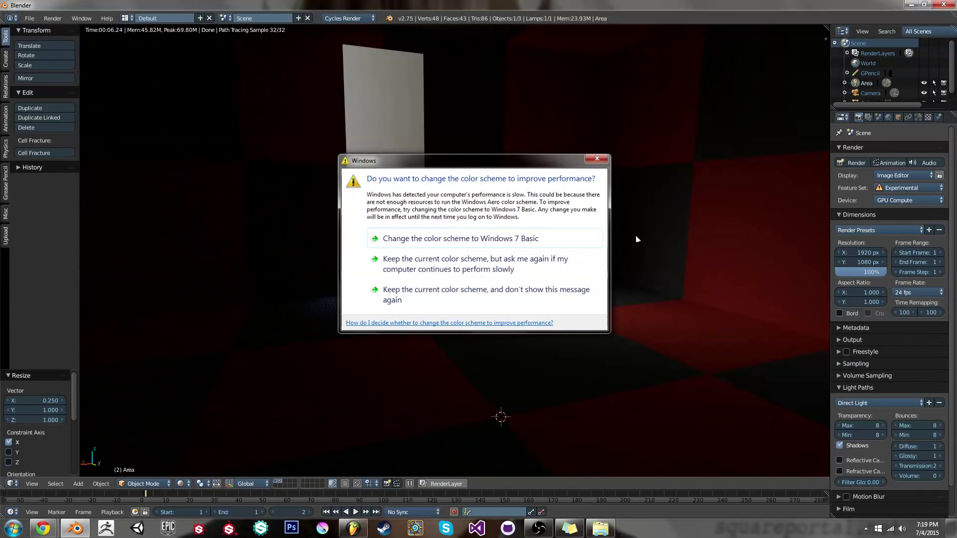
middle_click_drag(636, 240, 627, 240)
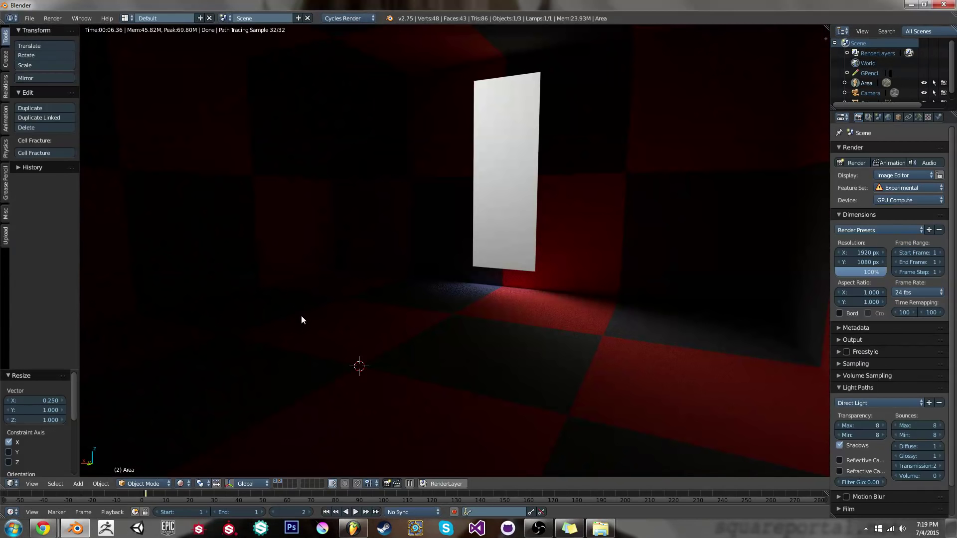
middle_click_drag(300, 315, 362, 311)
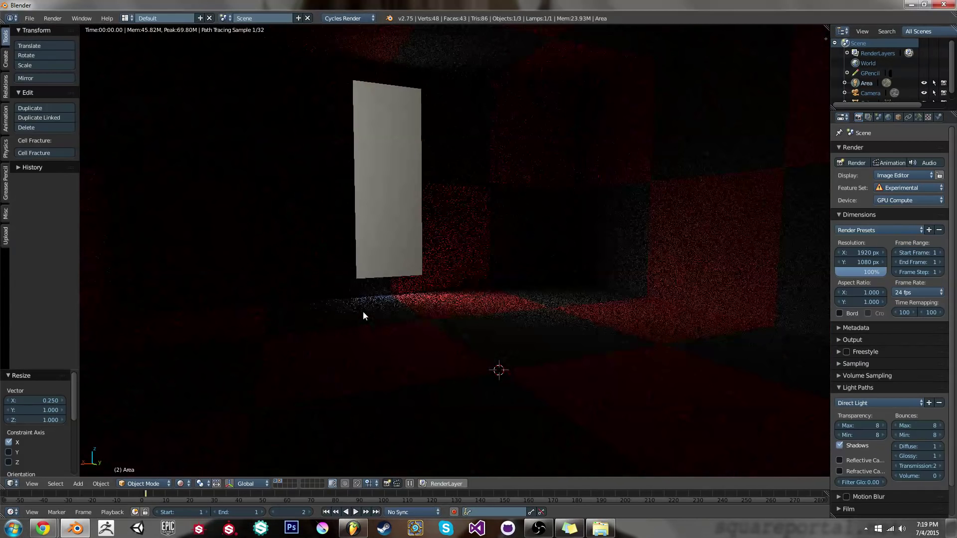